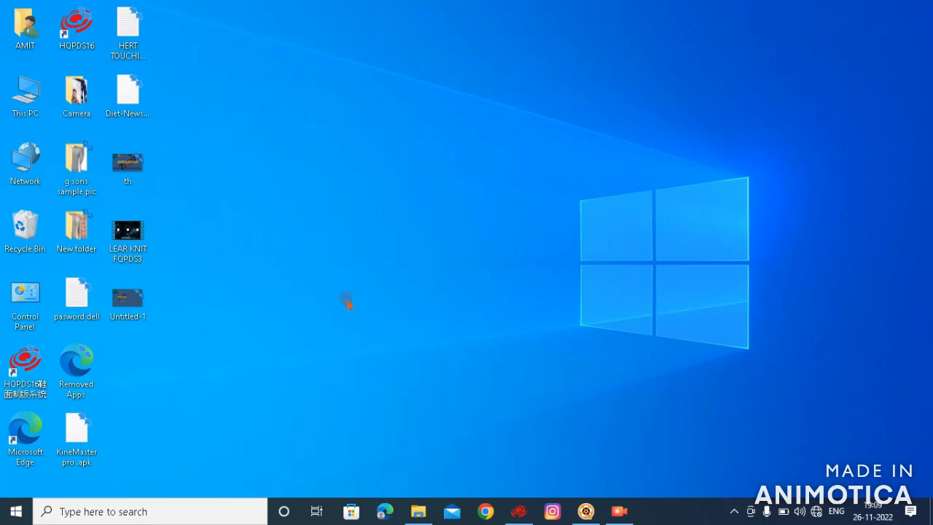
# Switch to HqPDS and look over the lower body and rib of the 1284B38.PDS knit pattern
pyautogui.moveTo(512, 515)
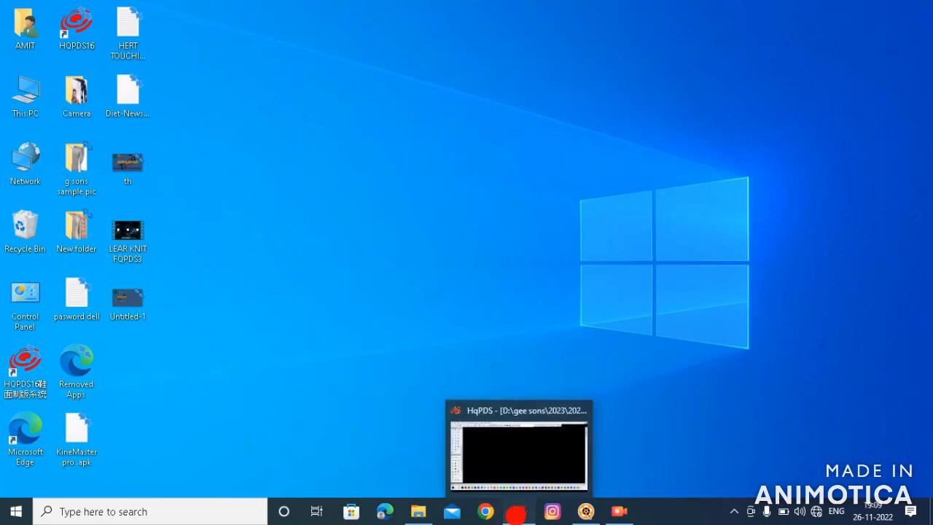
pyautogui.click(516, 514)
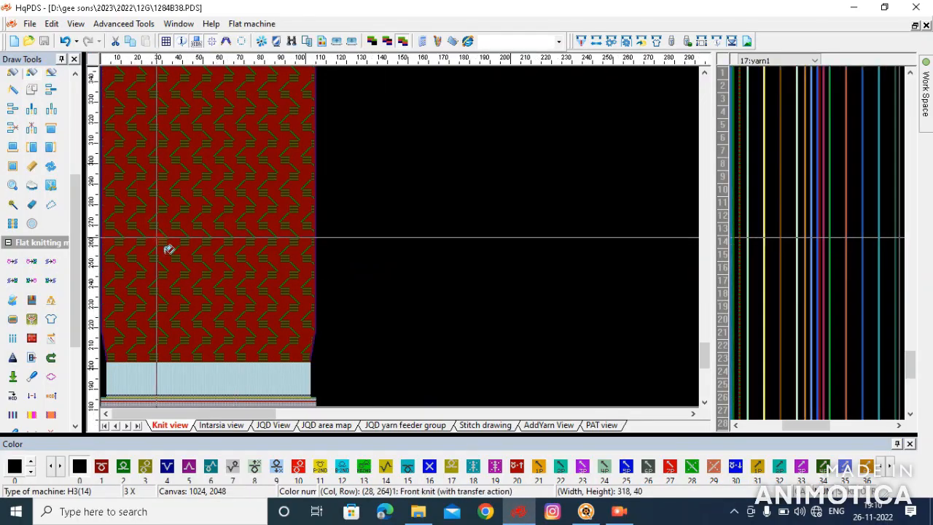
pyautogui.scroll(-1, 171, 237)
pyautogui.scroll(-1, 188, 234)
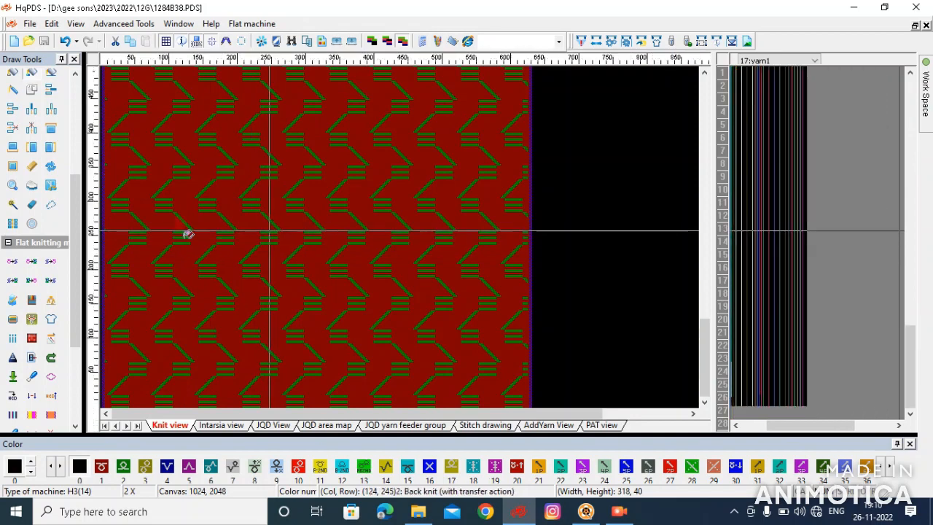
pyautogui.scroll(-1, 188, 234)
pyautogui.scroll(1, 146, 303)
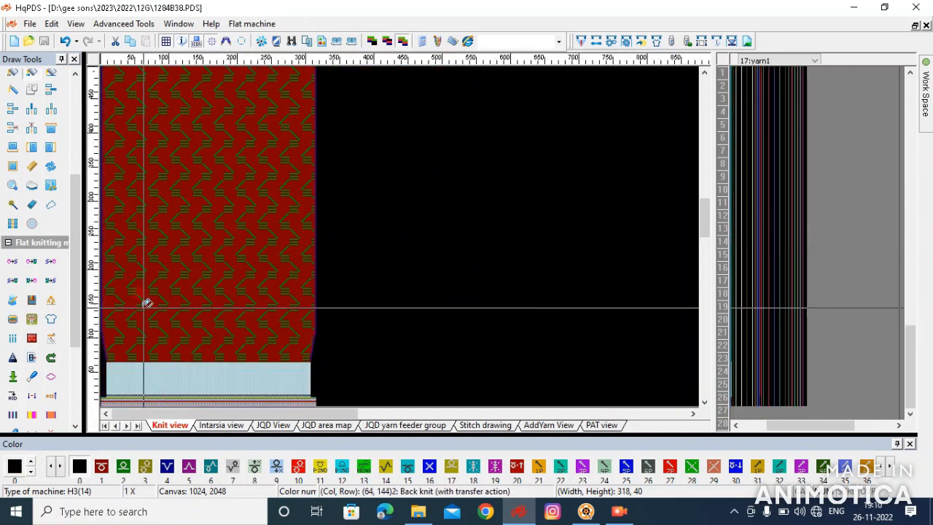
pyautogui.scroll(-1, 185, 321)
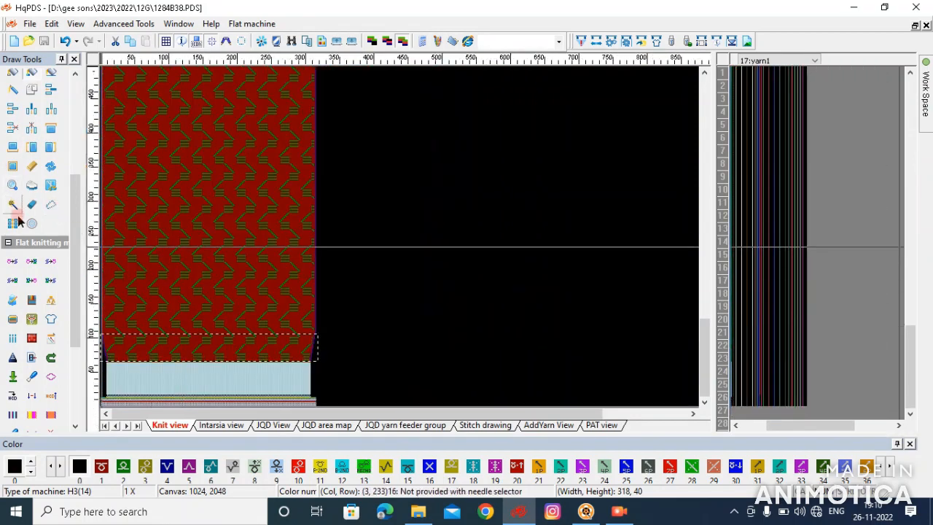
# Measure the panel's width by box-selecting a block about 315 stitches by 36 rows, edge to edge, just above the sloped side shaping
pyautogui.scroll(5, 18, 220)
pyautogui.click(13, 188)
pyautogui.scroll(2, 160, 245)
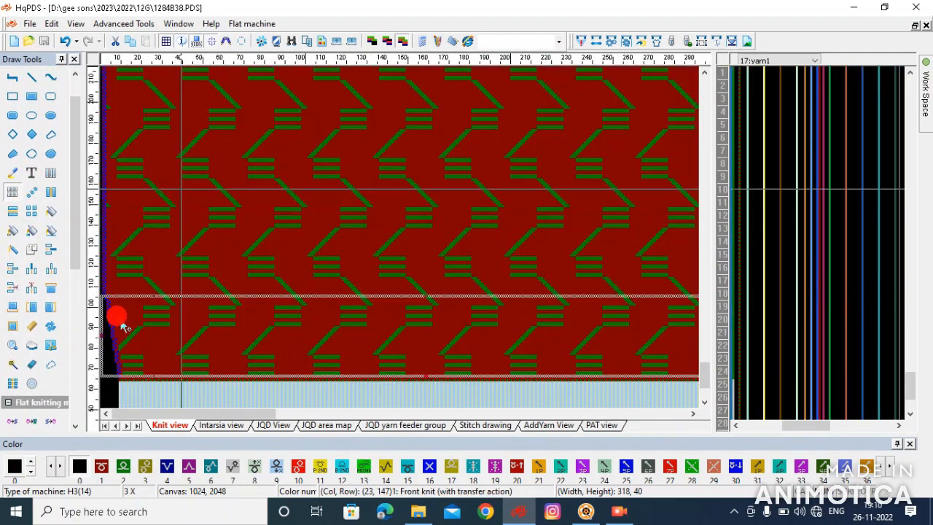
pyautogui.scroll(2, 207, 238)
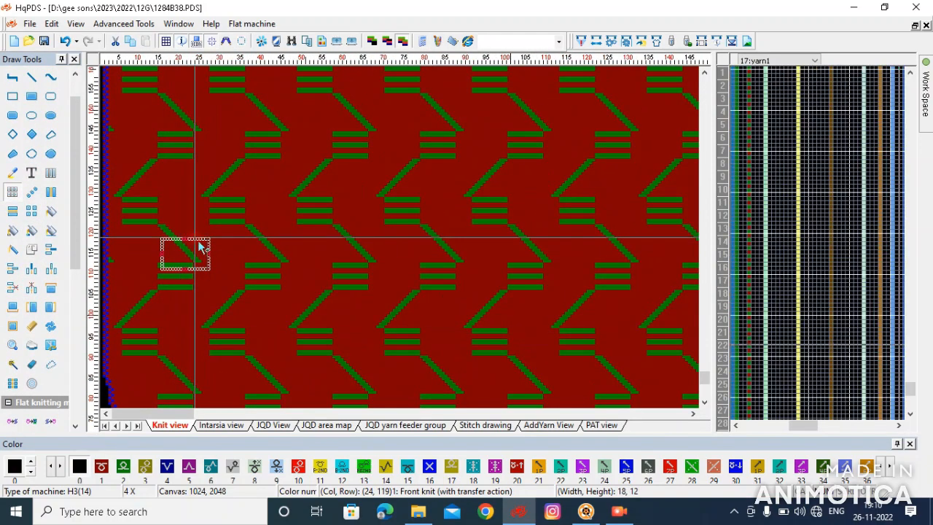
pyautogui.scroll(1, 133, 308)
pyautogui.scroll(1, 131, 284)
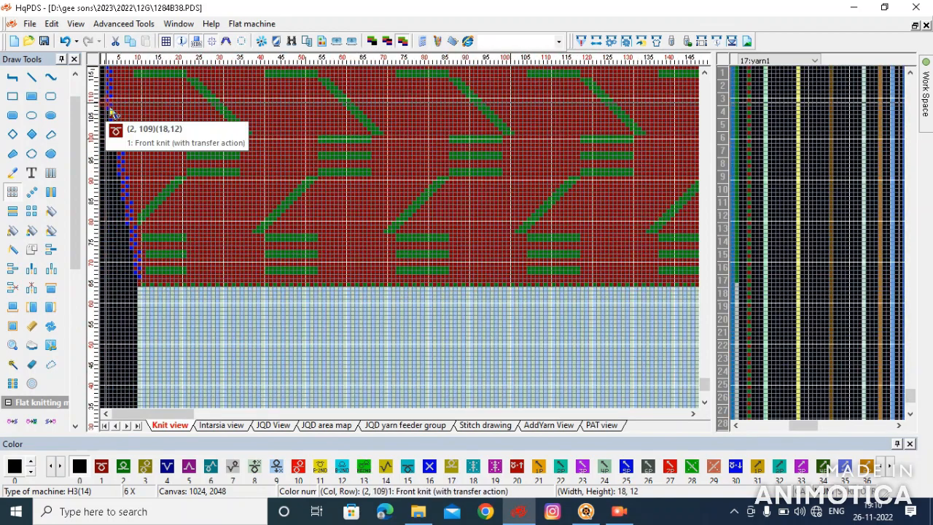
pyautogui.moveTo(108, 111); pyautogui.dragTo(466, 133)
pyautogui.scroll(-1, 467, 132)
pyautogui.moveTo(404, 245); pyautogui.dragTo(439, 237)
pyautogui.scroll(2, 606, 195)
pyautogui.scroll(2, 568, 227)
pyautogui.scroll(2, 568, 232)
pyautogui.scroll(-2, 403, 245)
pyautogui.scroll(-3, 406, 243)
pyautogui.scroll(3, 225, 196)
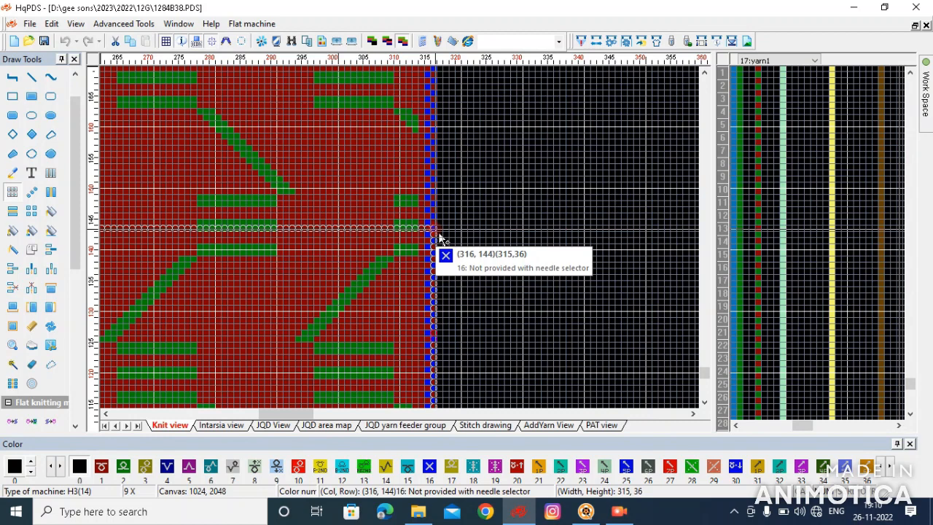
pyautogui.moveTo(620, 514)
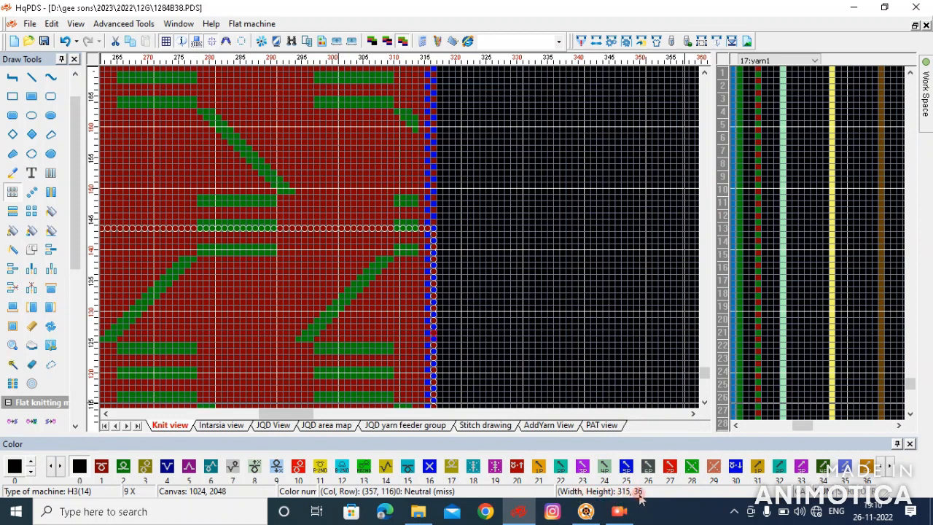
pyautogui.scroll(-2, 406, 247)
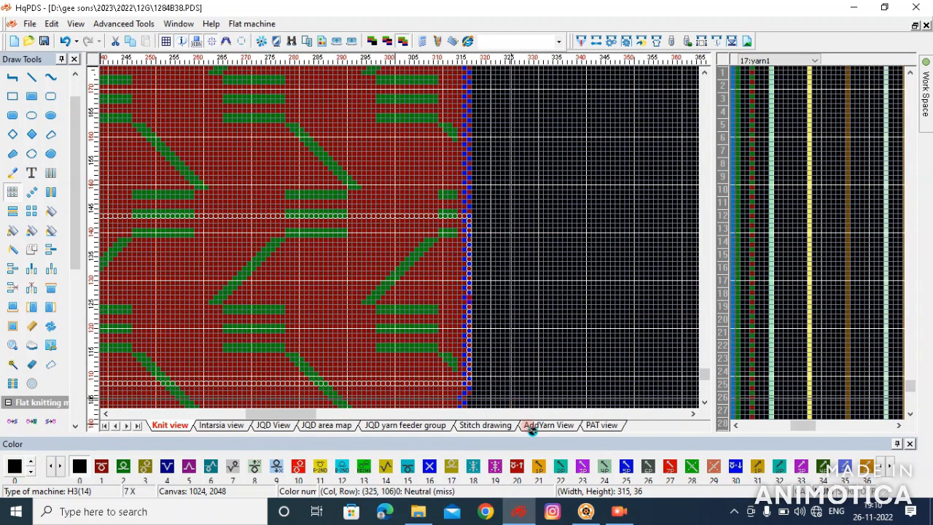
pyautogui.moveTo(571, 499)
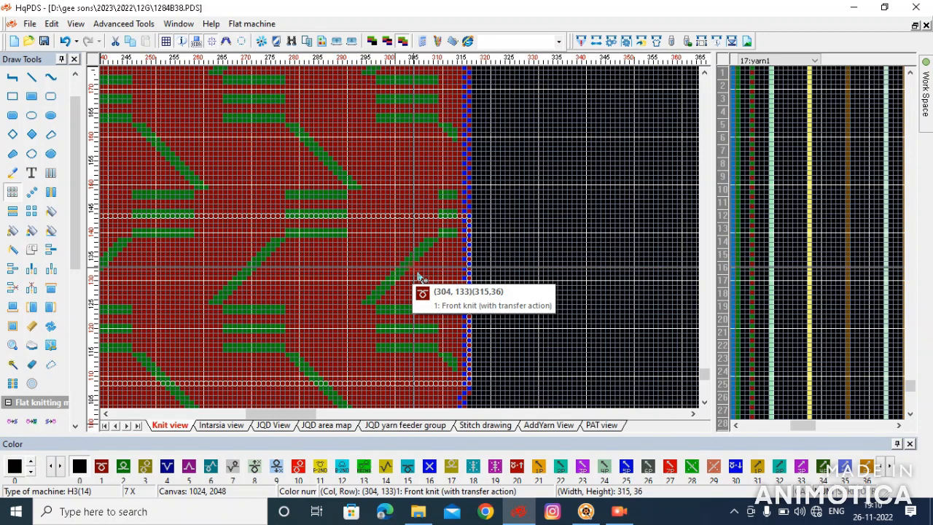
pyautogui.scroll(-1, 406, 246)
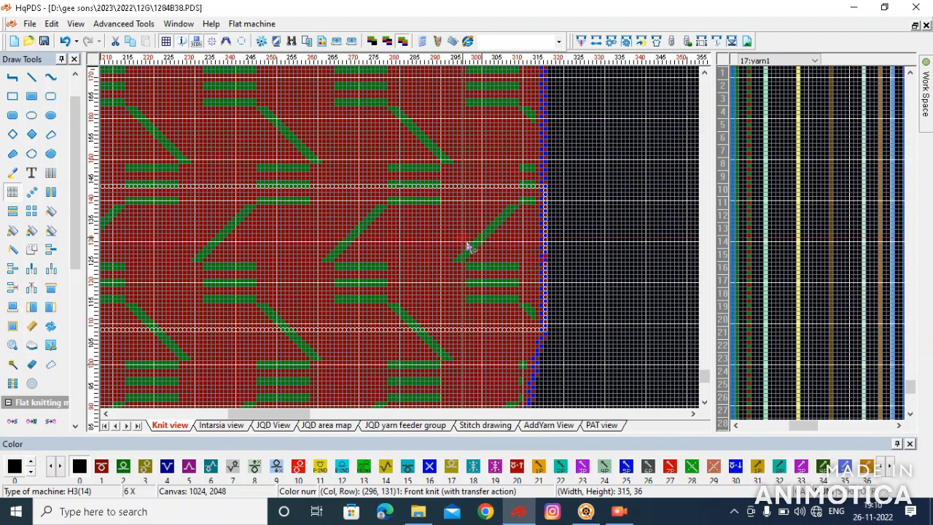
pyautogui.scroll(-1, 468, 248)
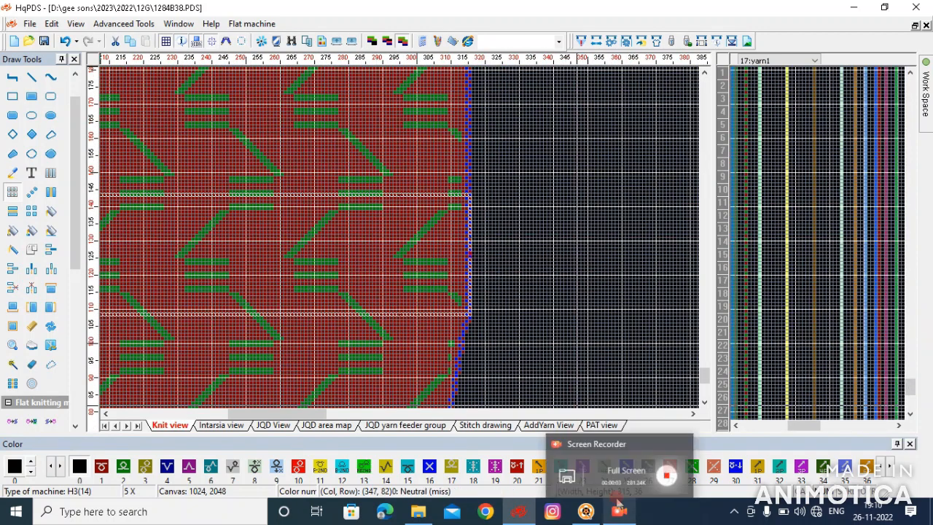
# Open Calculator, divide the panel's 315 stitches by 23, and close Calculator
pyautogui.click(428, 40)
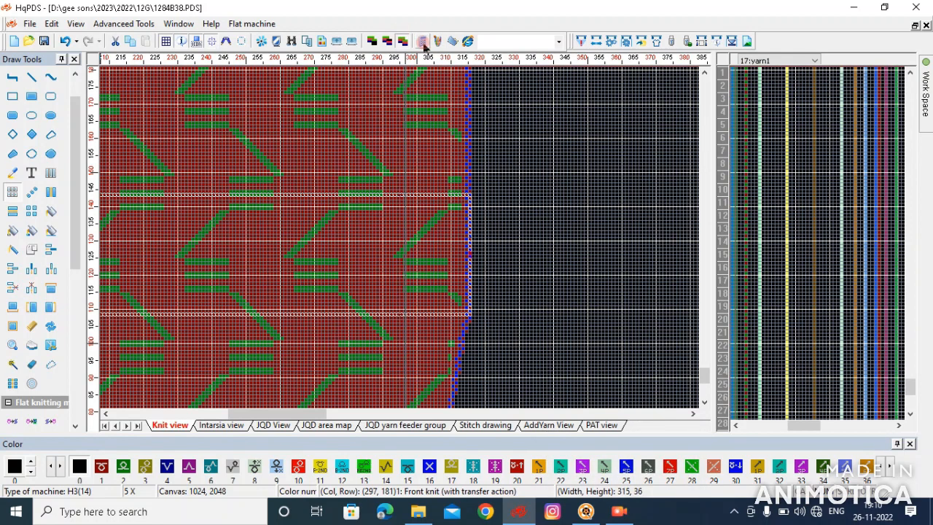
pyautogui.write('31,5')
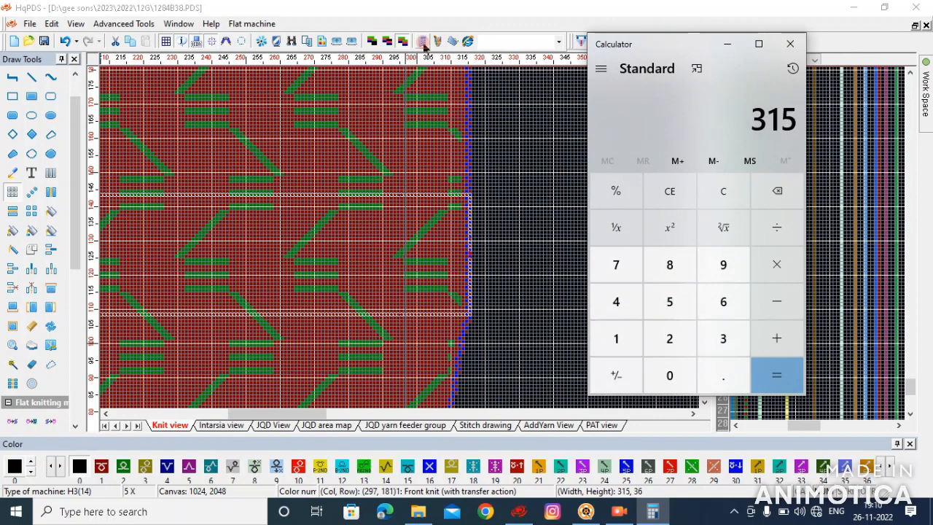
pyautogui.write('23')
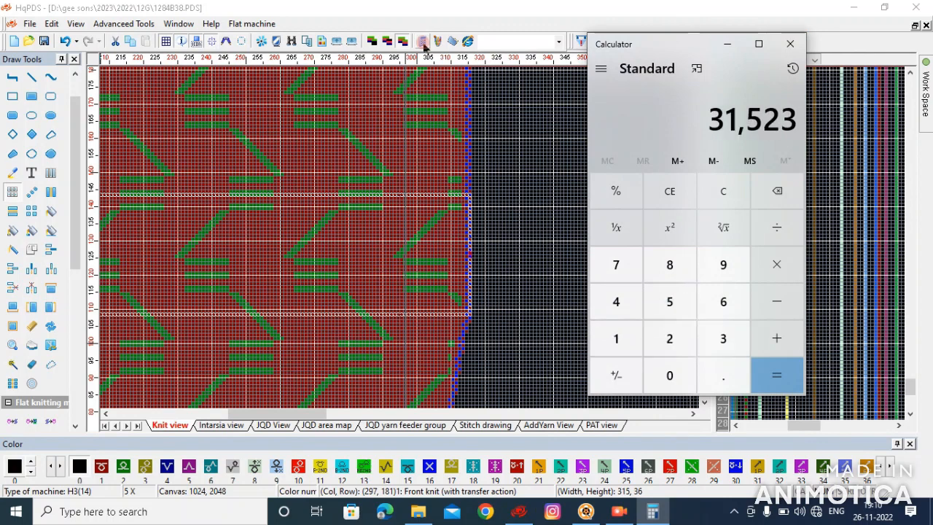
pyautogui.press('BackSpace')
pyautogui.press('BackSpace')
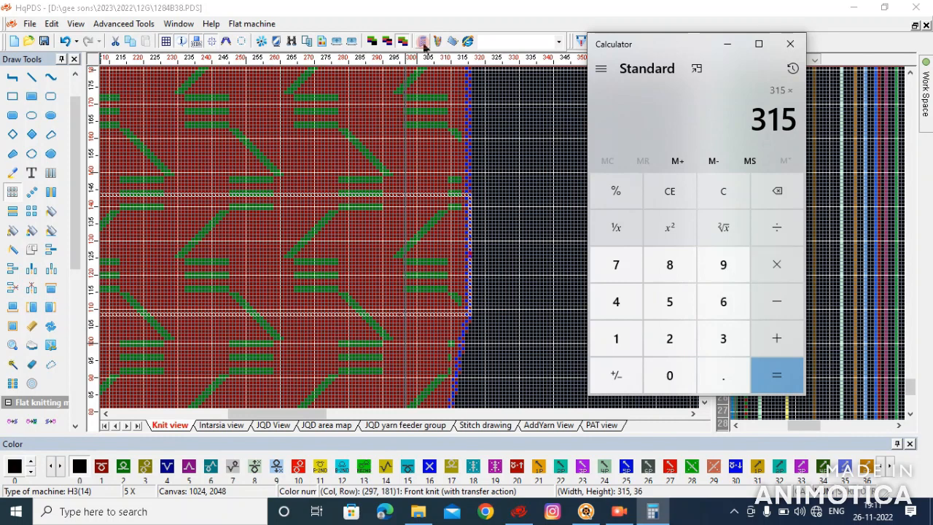
pyautogui.write('23')
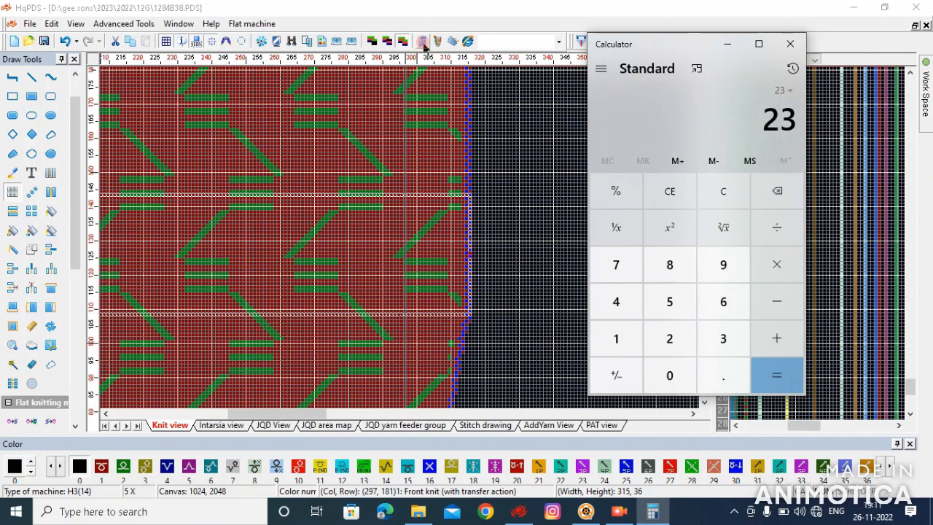
pyautogui.write('312')
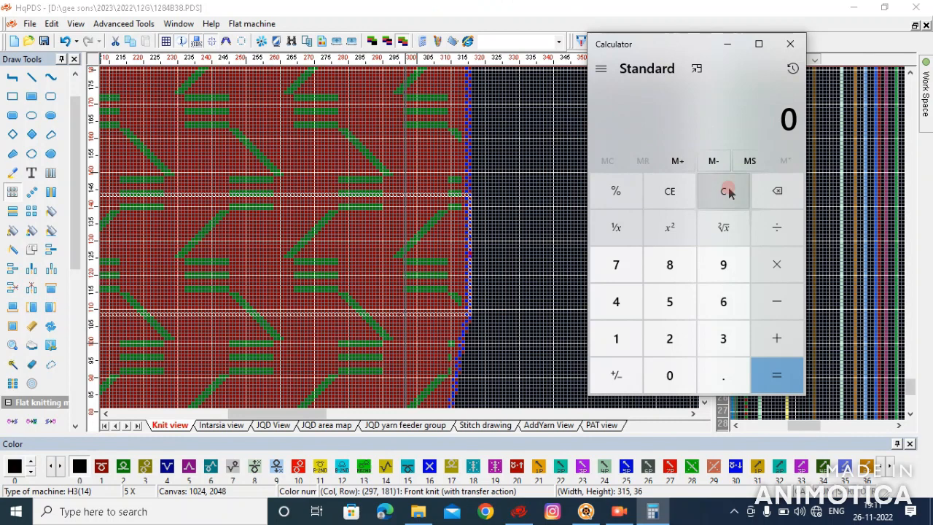
pyautogui.write('5')
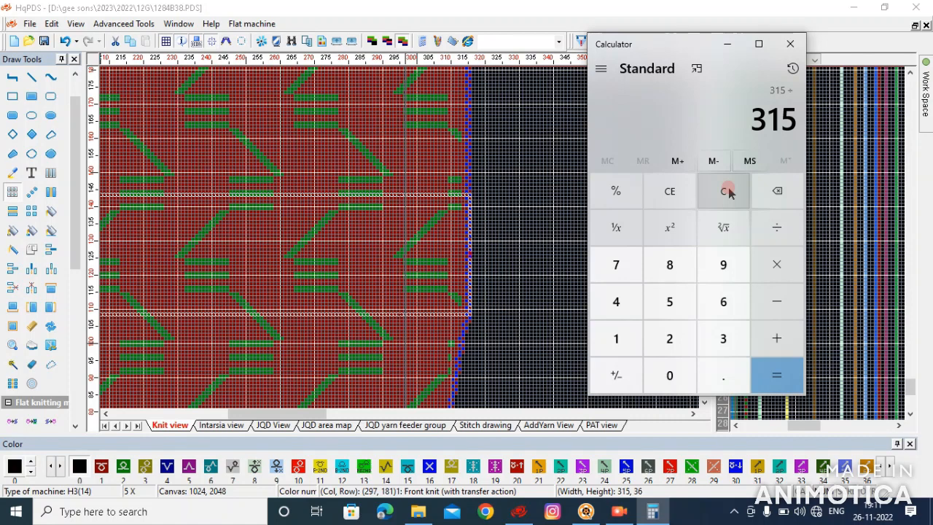
pyautogui.write('23')
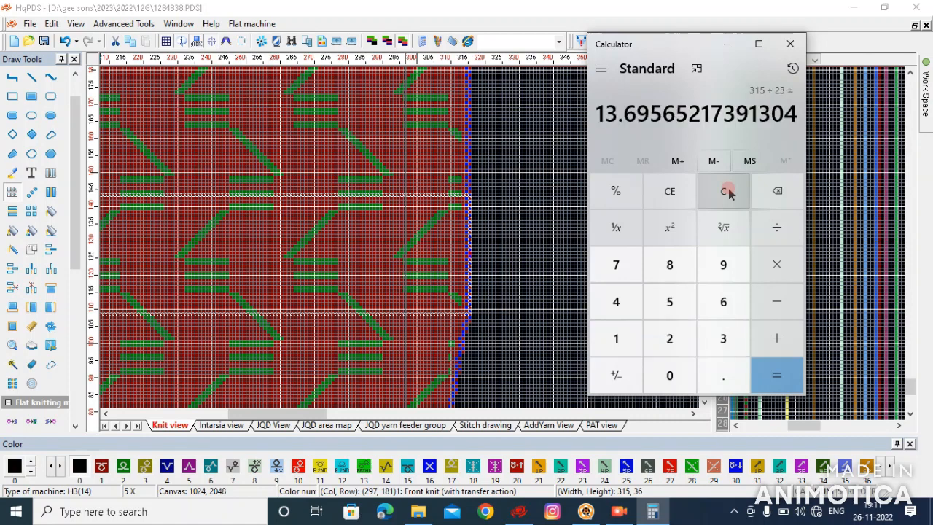
pyautogui.scroll(-1, 405, 248)
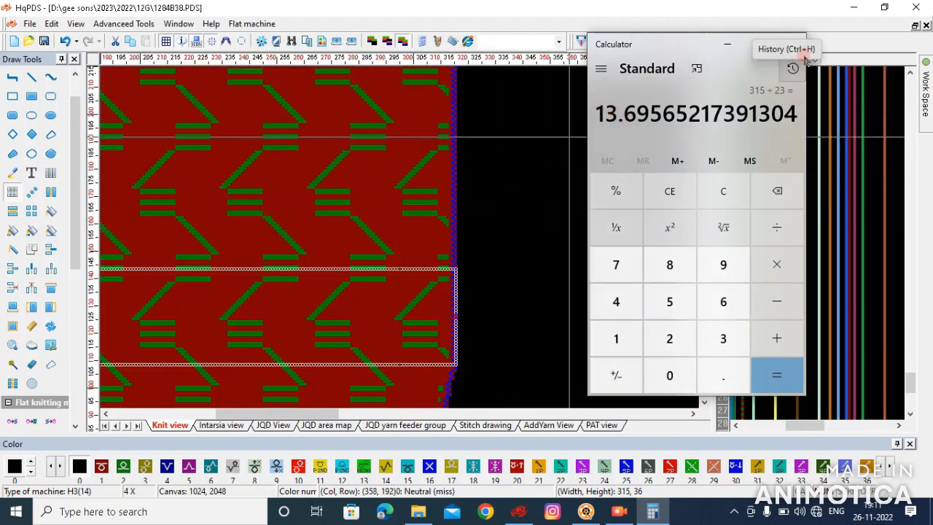
pyautogui.click(788, 45)
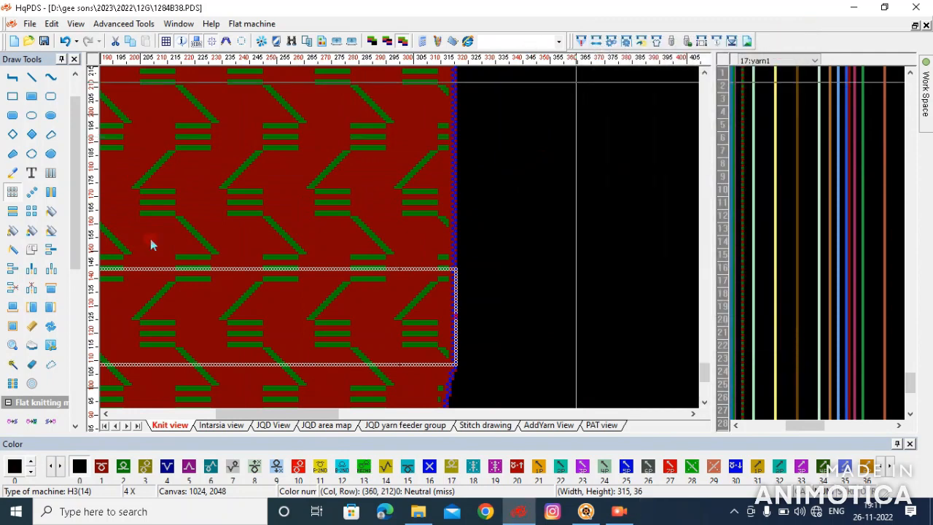
# Confirm the size settings with Delete cols at 6, and delete six columns near each side edge of the panel
pyautogui.scroll(-3, 404, 246)
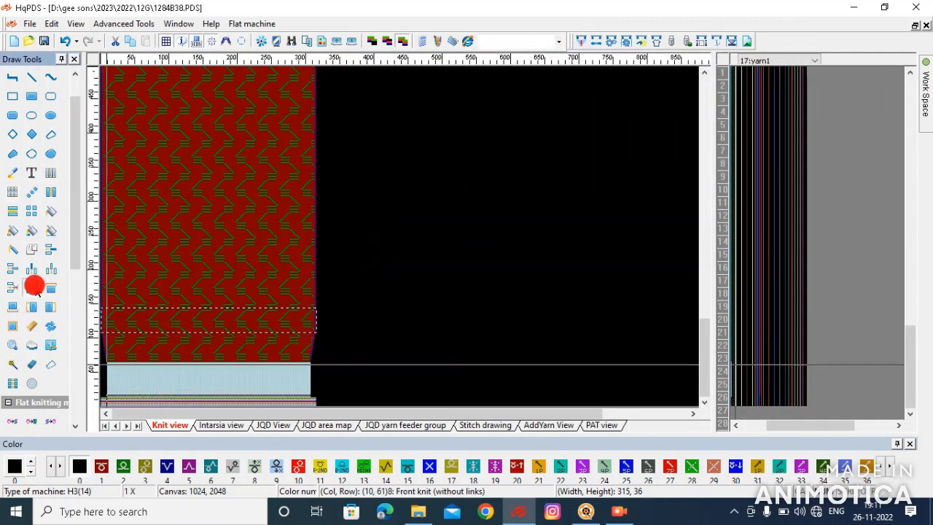
pyautogui.click(34, 285)
pyautogui.scroll(2, 179, 332)
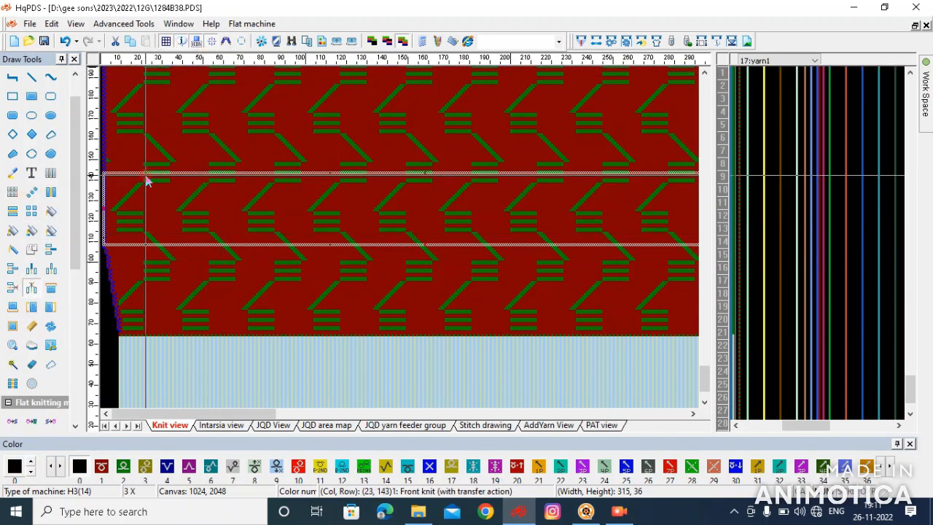
pyautogui.scroll(-1, 252, 244)
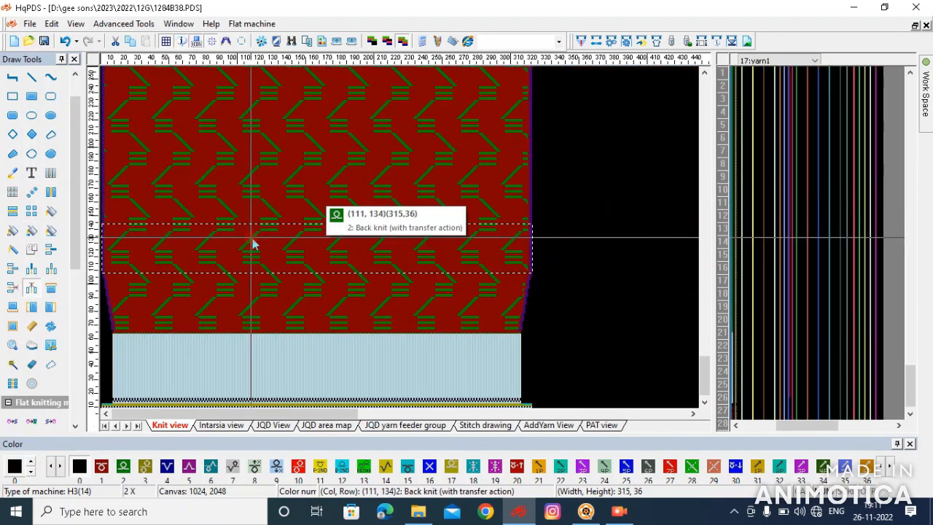
pyautogui.click(39, 289)
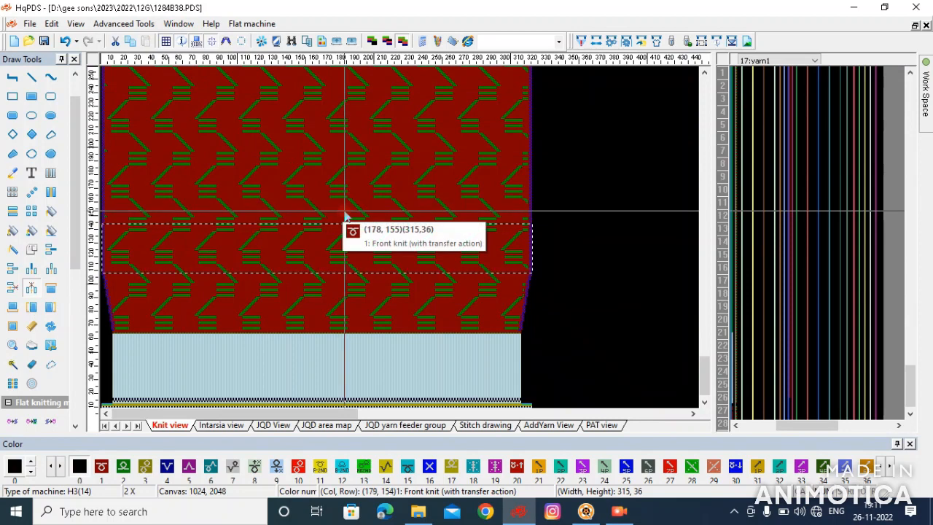
pyautogui.click(144, 28)
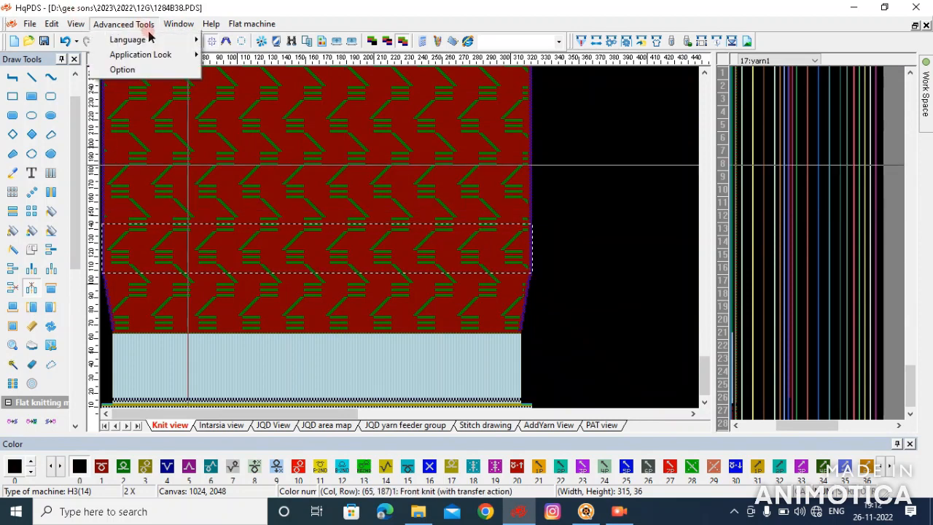
pyautogui.click(258, 87)
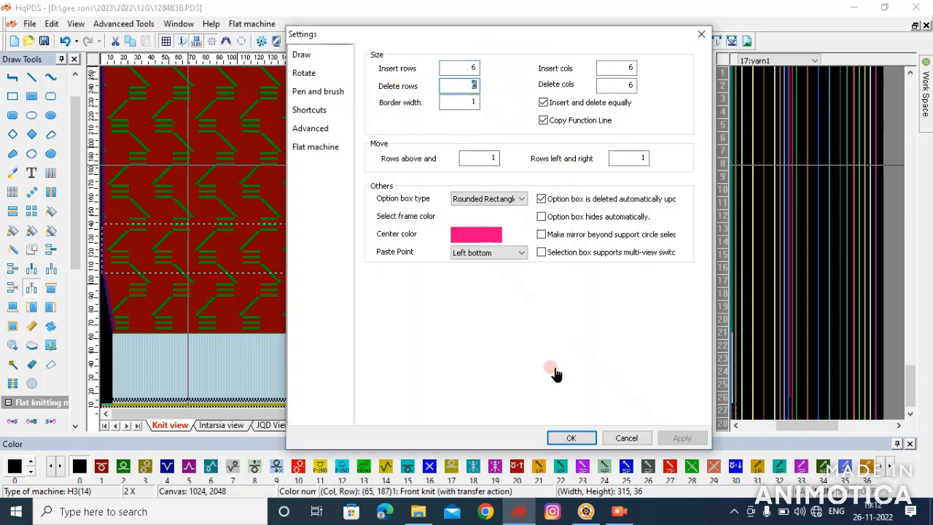
pyautogui.click(571, 437)
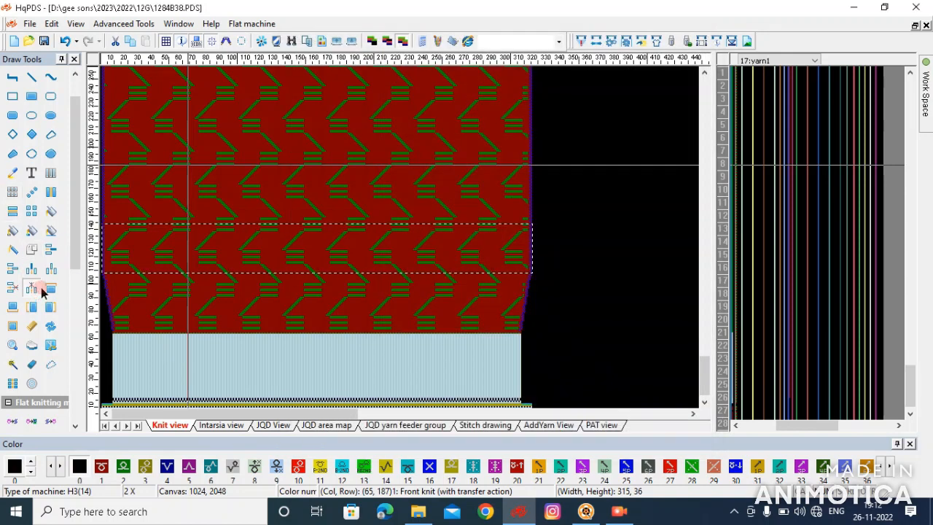
pyautogui.click(486, 262)
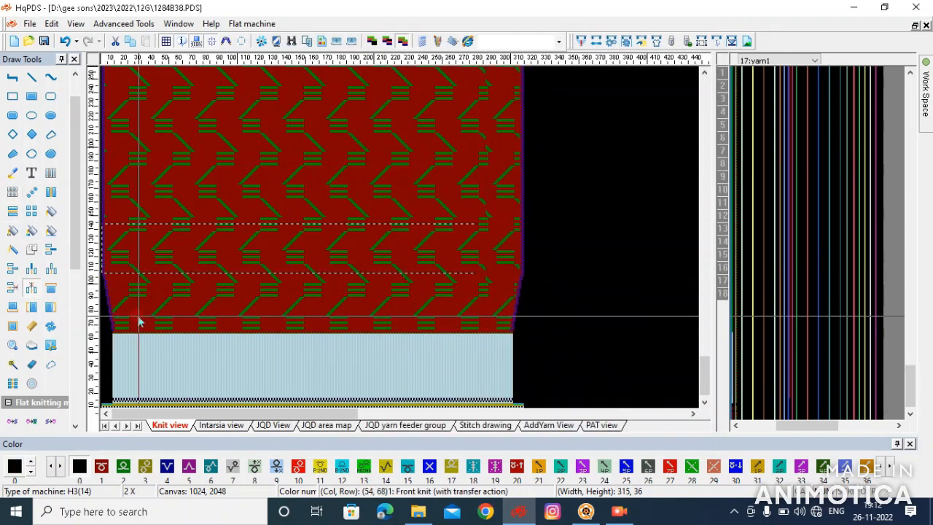
pyautogui.click(129, 292)
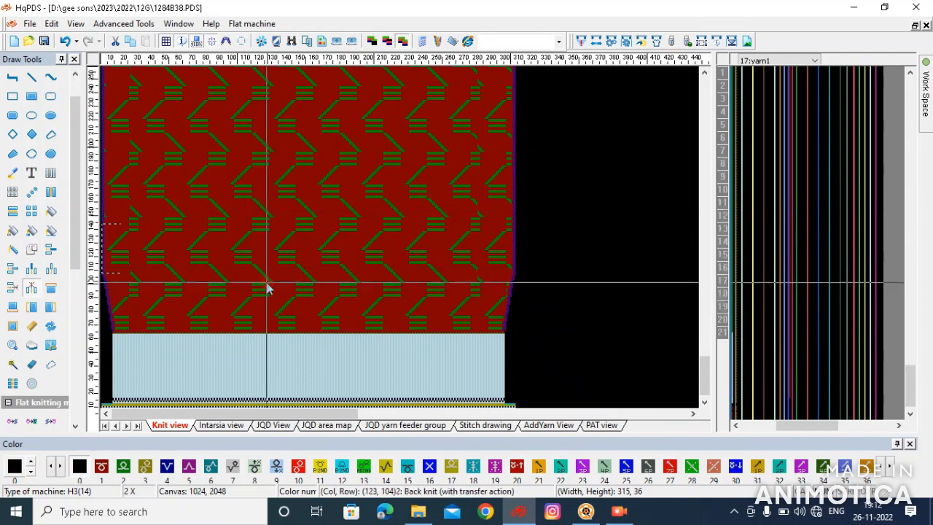
# Clear the block selection at the panel's side edge and examine the green motifs just above the rib
pyautogui.click(7, 195)
pyautogui.click(624, 168)
pyautogui.scroll(1, 345, 268)
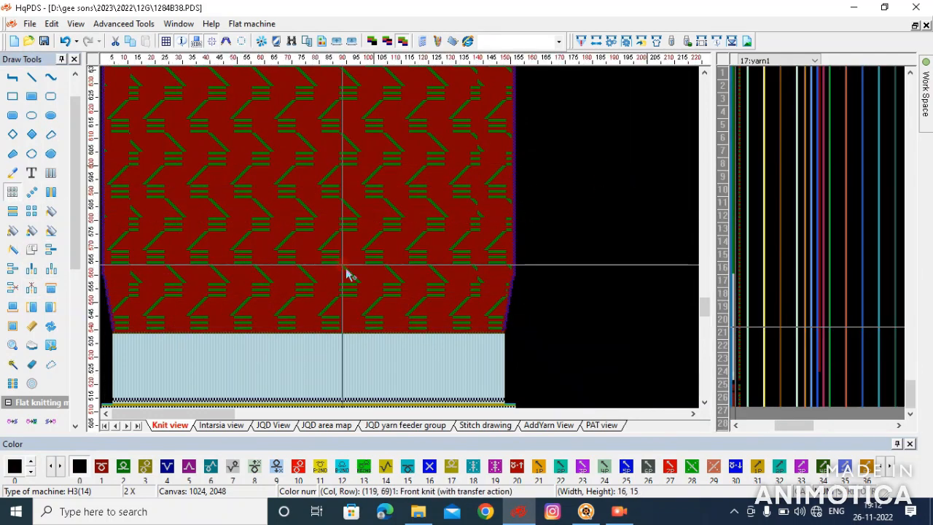
pyautogui.scroll(1, 346, 273)
pyautogui.scroll(2, 402, 243)
pyautogui.moveTo(315, 273)
pyautogui.moveTo(316, 272); pyautogui.dragTo(360, 292)
pyautogui.scroll(-1, 406, 219)
pyautogui.moveTo(446, 252); pyautogui.dragTo(466, 225)
pyautogui.moveTo(326, 312); pyautogui.dragTo(537, 274)
pyautogui.moveTo(359, 182); pyautogui.dragTo(373, 168)
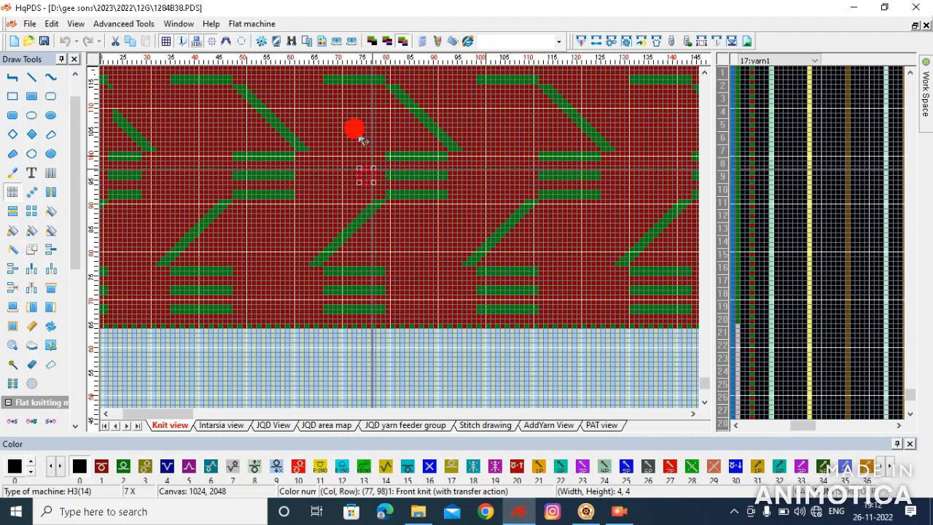
# Measure one motif repeat by box-selecting 32 stitches by 48 rows in the lower body just above the rib
pyautogui.moveTo(331, 311); pyautogui.dragTo(401, 165)
pyautogui.scroll(1, 375, 149)
pyautogui.click(347, 169)
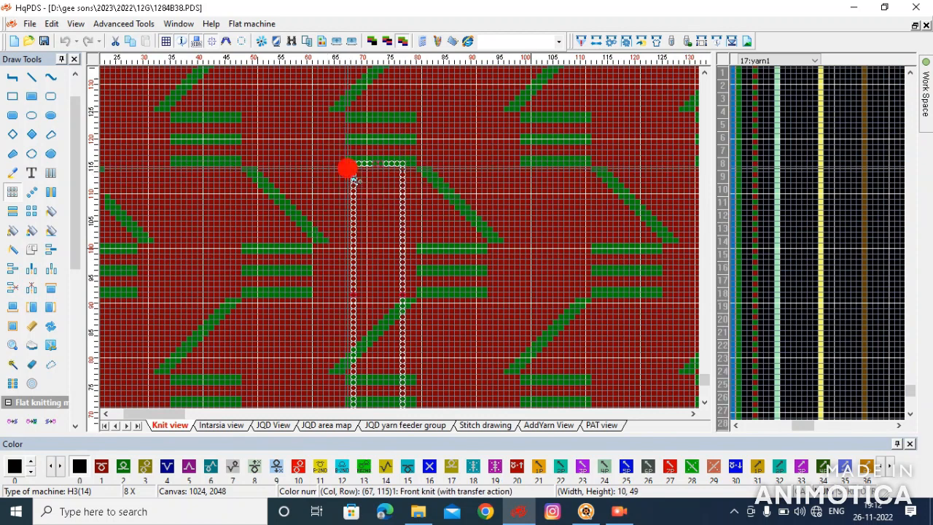
pyautogui.scroll(-1, 480, 306)
pyautogui.moveTo(408, 278); pyautogui.dragTo(438, 353)
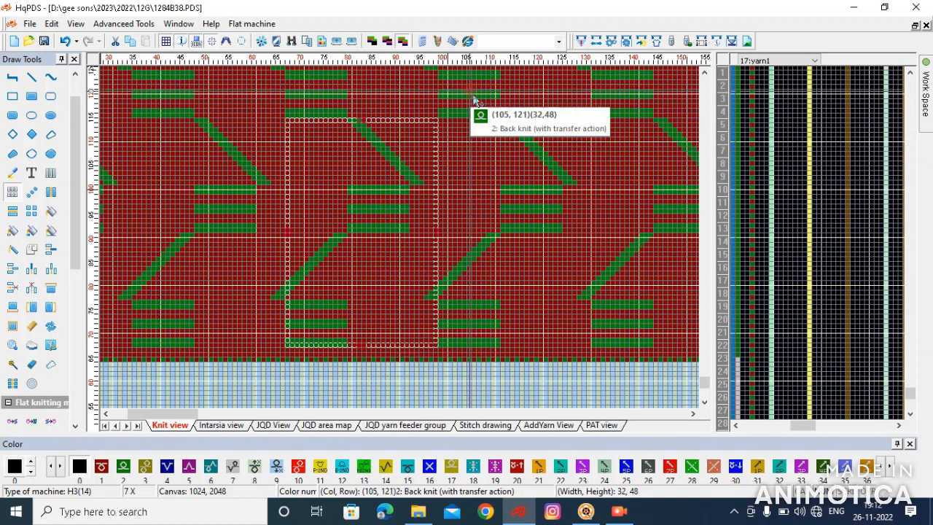
# Look over the patterned body and undo the selection of the single motif repeat
pyautogui.scroll(-2, 589, 139)
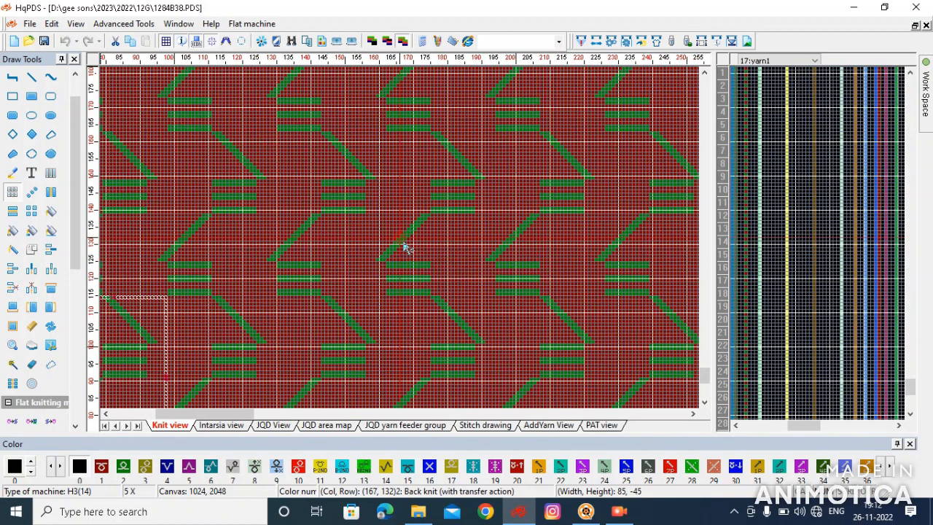
pyautogui.scroll(-4, 552, 100)
pyautogui.moveTo(254, 290); pyautogui.dragTo(182, 335)
pyautogui.scroll(2, 234, 305)
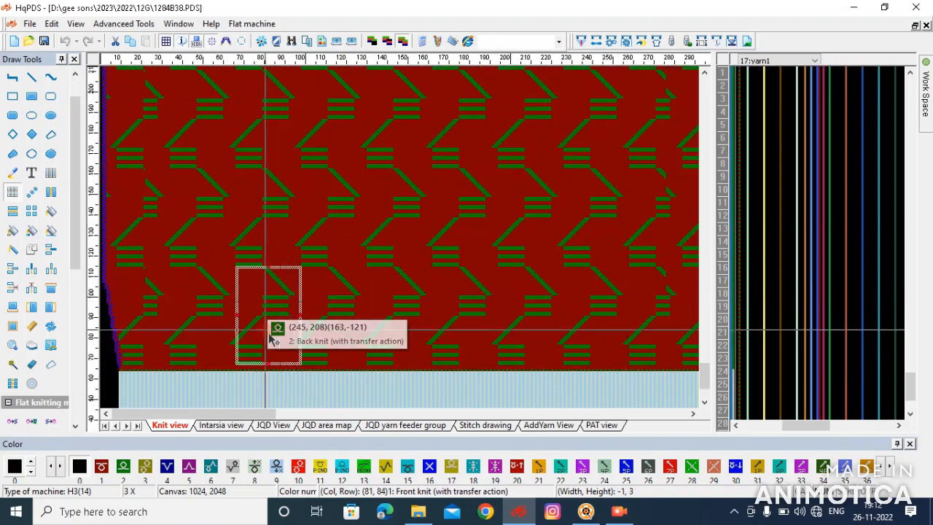
pyautogui.click(63, 42)
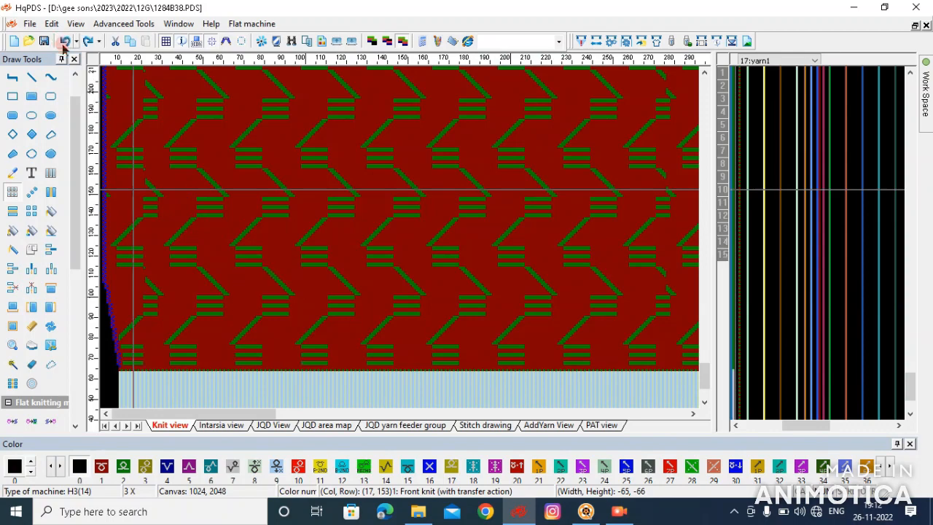
pyautogui.scroll(-2, 216, 318)
pyautogui.scroll(1, 239, 192)
pyautogui.scroll(-1, 163, 269)
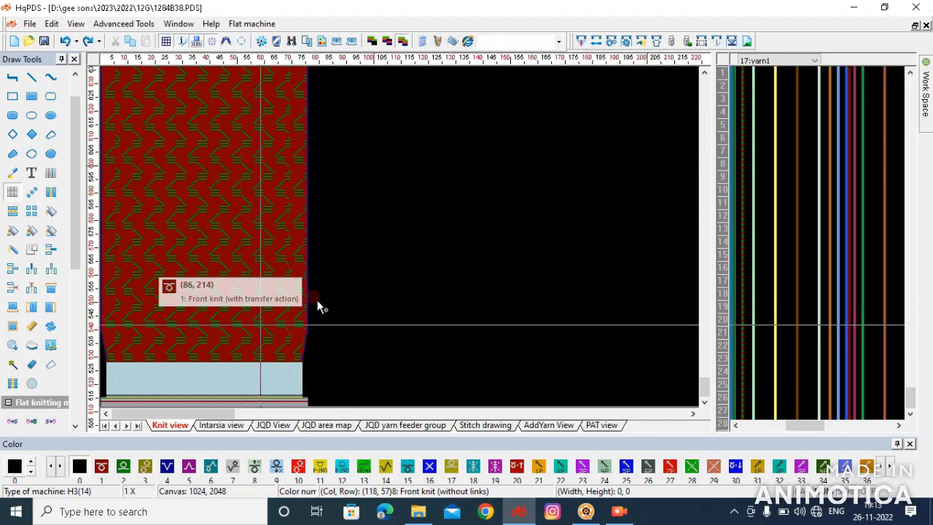
pyautogui.scroll(2, 209, 245)
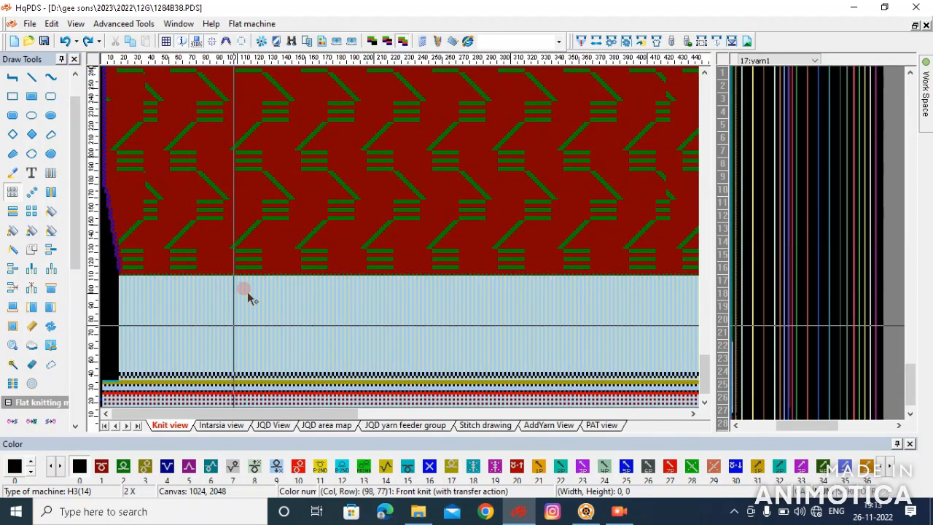
# Measure the patterned body's height by box-selecting a block about 138 stitches by 657 rows, up to the panel's top edge
pyautogui.scroll(-1, 350, 247)
pyautogui.scroll(4, 338, 343)
pyautogui.scroll(1, 375, 197)
pyautogui.moveTo(413, 240); pyautogui.dragTo(229, 248)
pyautogui.scroll(-1, 507, 138)
pyautogui.scroll(-3, 210, 271)
pyautogui.scroll(2, 247, 86)
pyautogui.scroll(-2, 247, 241)
pyautogui.moveTo(247, 86); pyautogui.dragTo(420, 212)
pyautogui.scroll(3, 246, 205)
pyautogui.scroll(1, 404, 246)
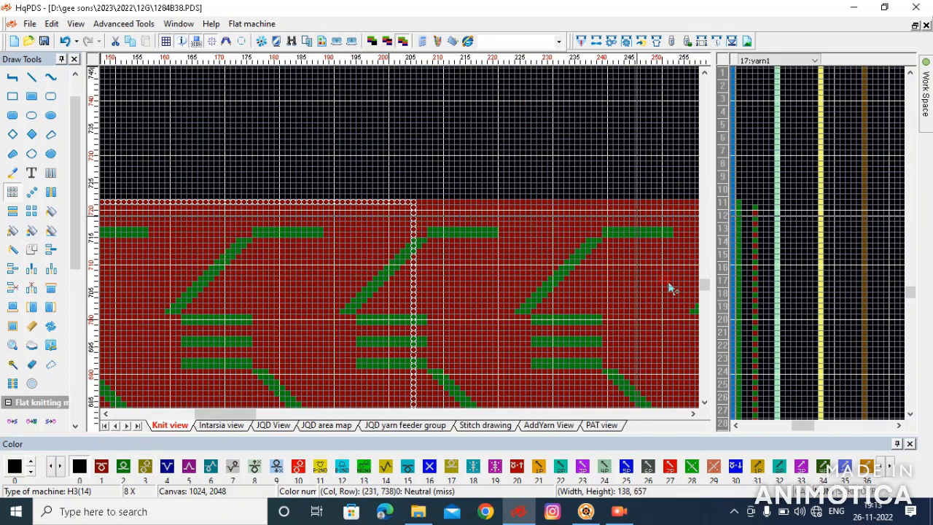
# Open Calculator, divide the body's 657 rows by 29, and close Calculator
pyautogui.moveTo(637, 510)
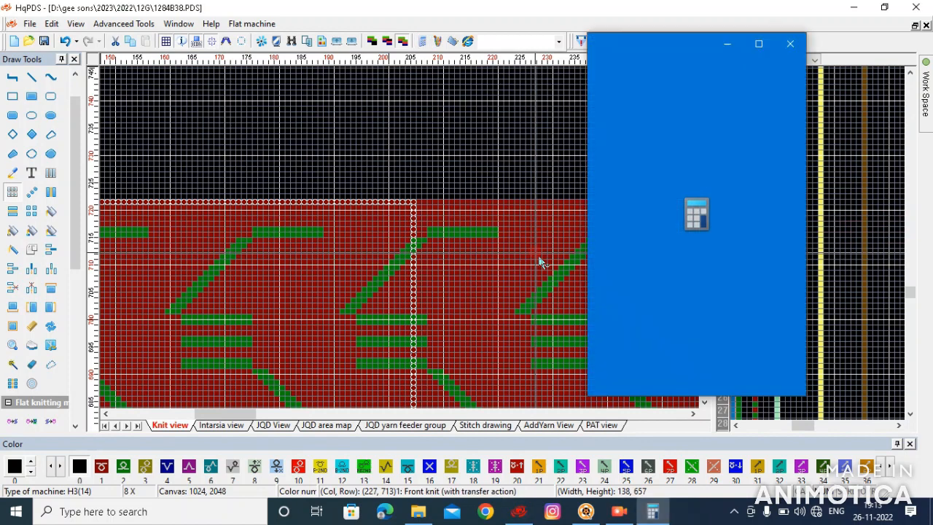
pyautogui.write('657 ÷')
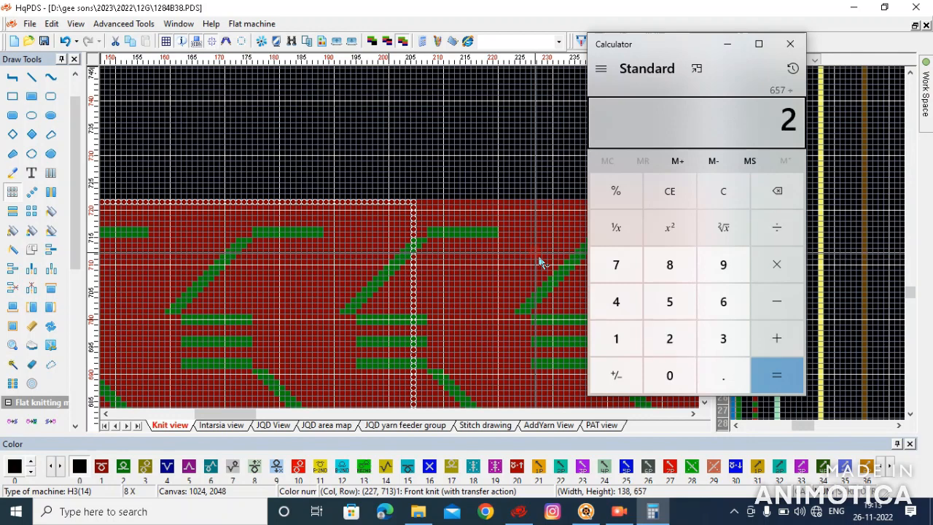
pyautogui.write('9')
pyautogui.press('Return')
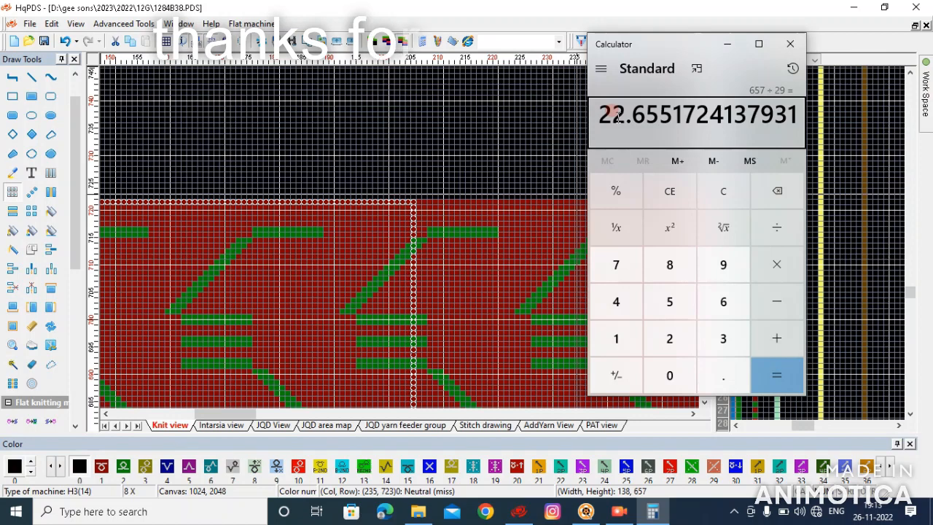
pyautogui.click(790, 43)
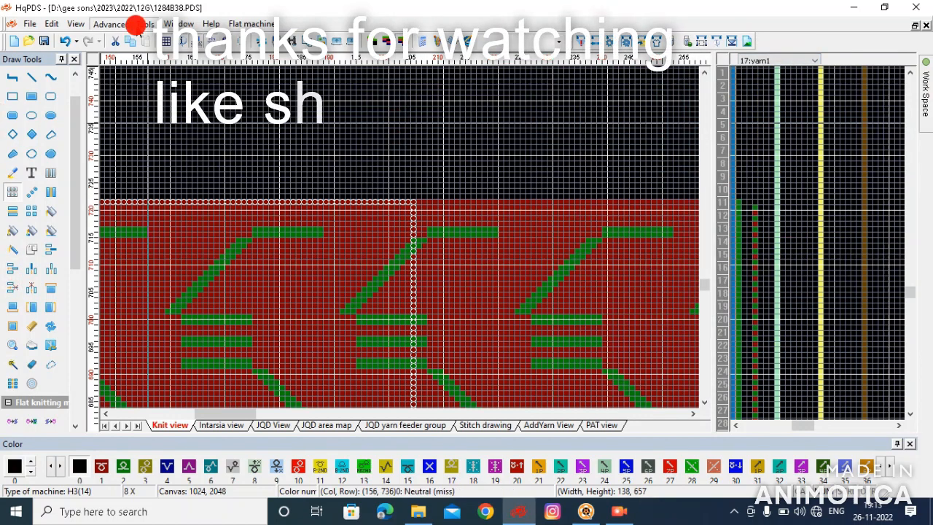
# Set Insert rows to 22 in the size settings and confirm the settings
pyautogui.click(135, 25)
pyautogui.click(137, 72)
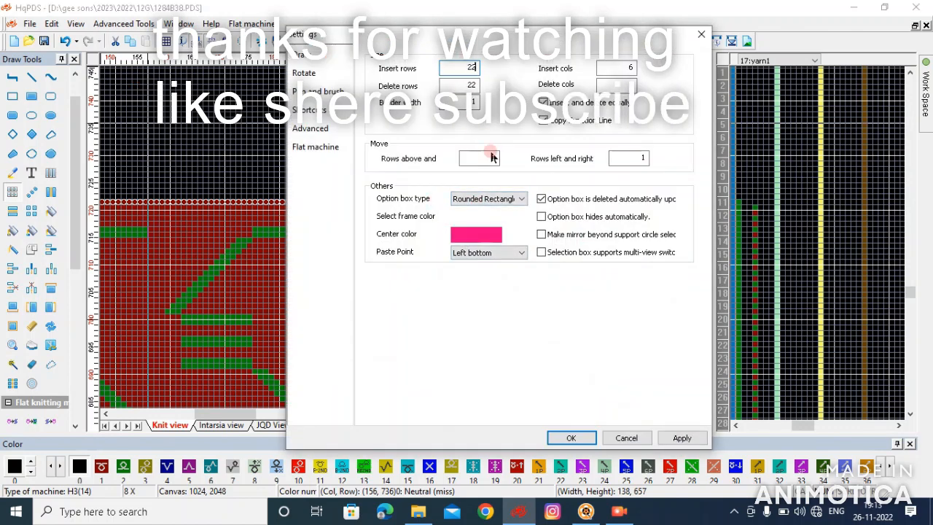
pyautogui.click(582, 435)
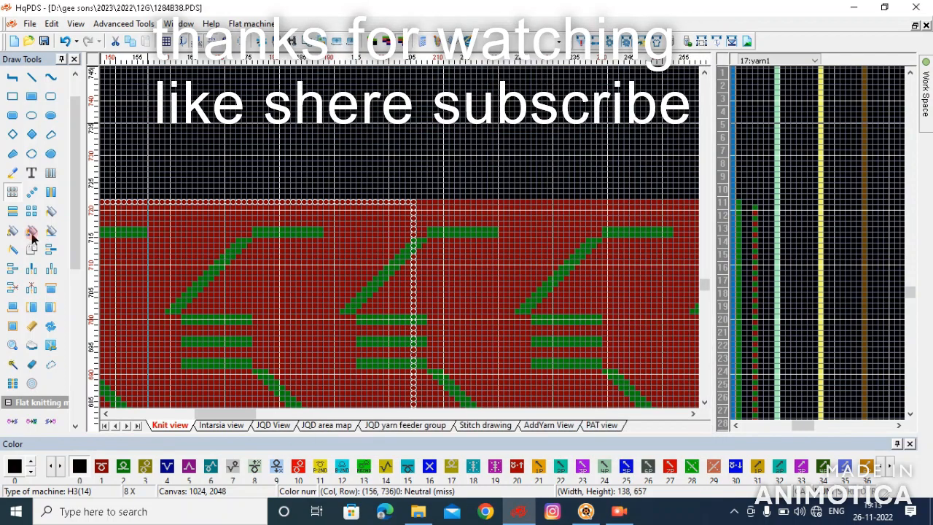
# Insert 22 rows across the patterned body near row 706, just below the panel's top edge
pyautogui.click(9, 291)
pyautogui.scroll(-2, 401, 249)
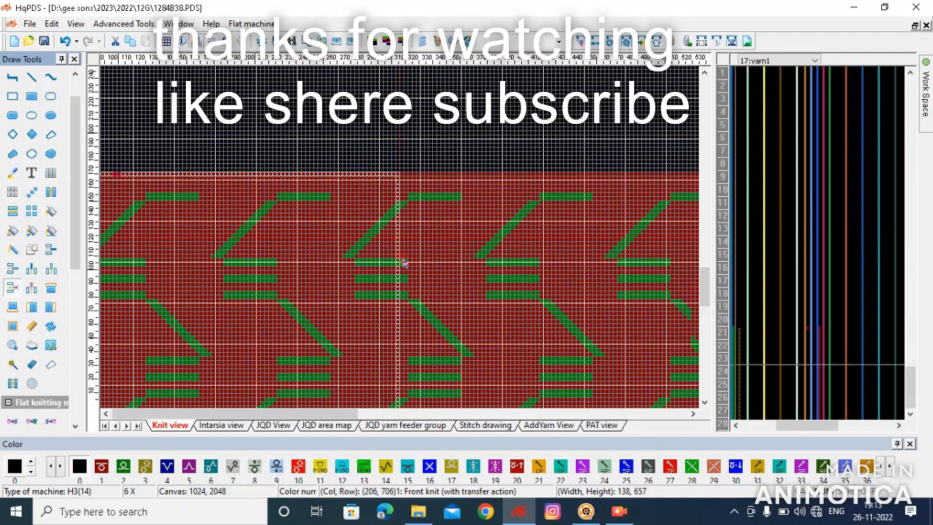
pyautogui.scroll(2, 400, 243)
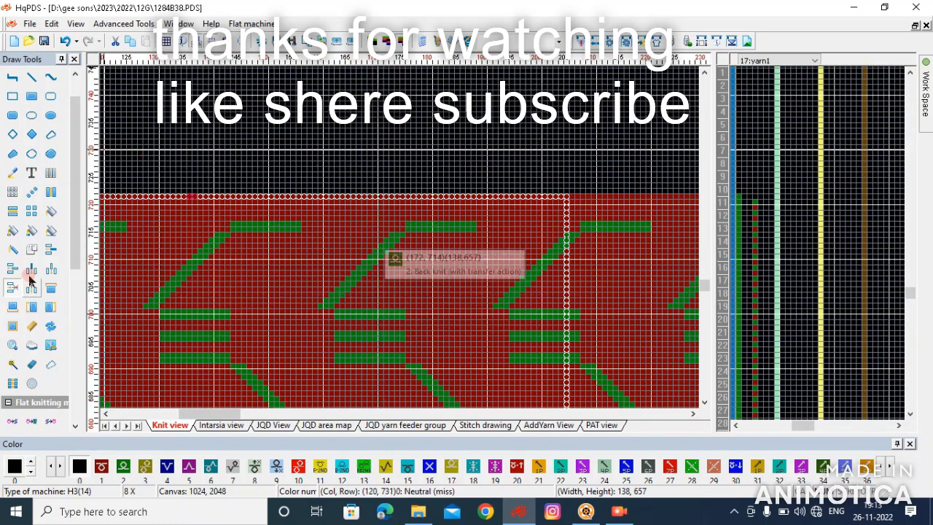
pyautogui.click(51, 249)
pyautogui.click(356, 270)
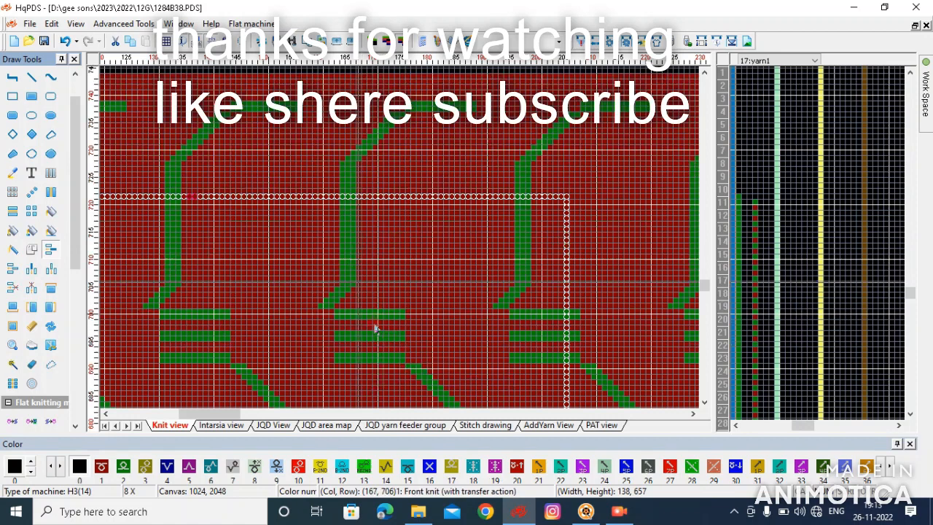
pyautogui.scroll(-5, 402, 243)
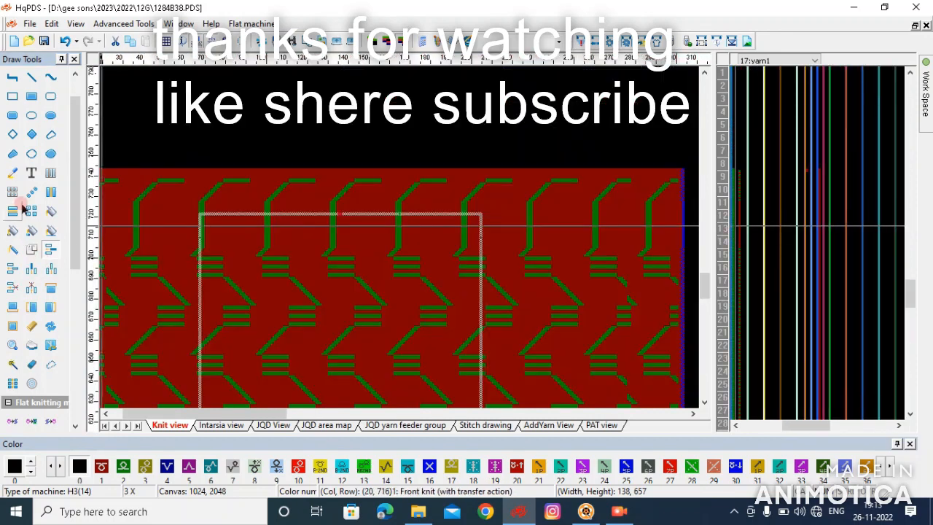
# Clear the tall block selection used for measuring the body's height
pyautogui.click(14, 193)
pyautogui.moveTo(258, 140); pyautogui.dragTo(296, 123)
pyautogui.rightClick(279, 146)
pyautogui.scroll(-1, 191, 297)
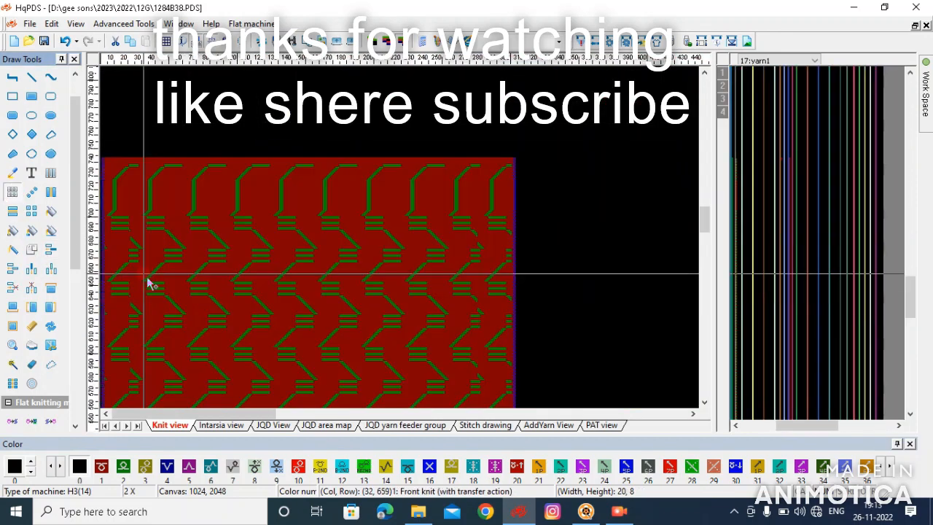
# Box-select a full-width block of 320 stitches by 48 rows, covering one regular repeat just below the stretched motifs
pyautogui.scroll(3, 160, 274)
pyautogui.scroll(3, 168, 285)
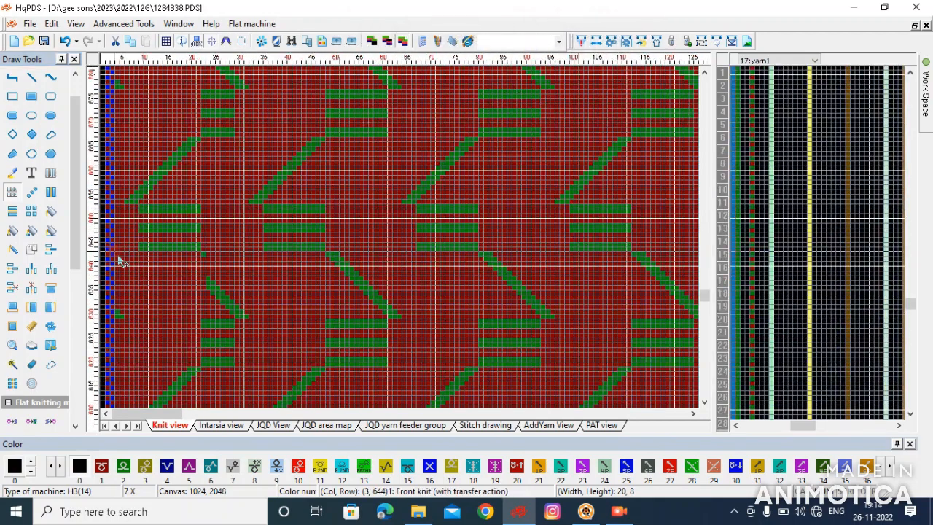
pyautogui.scroll(-1, 200, 245)
pyautogui.scroll(1, 196, 263)
pyautogui.click(107, 305)
pyautogui.scroll(-6, 406, 245)
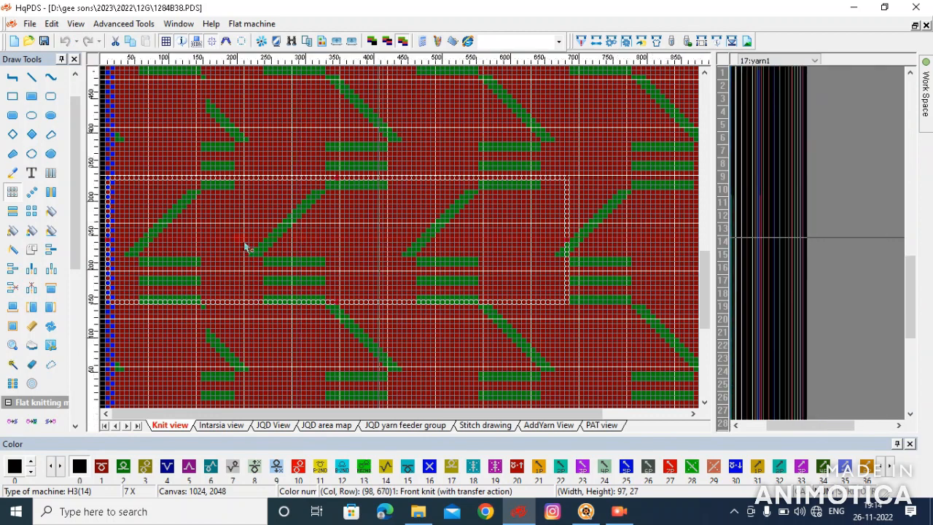
pyautogui.click(357, 238)
pyautogui.scroll(2, 394, 252)
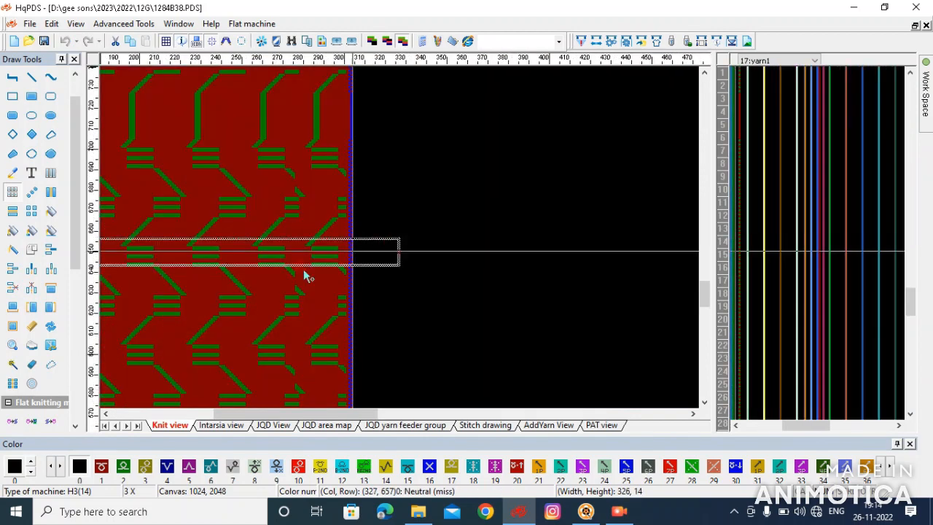
pyautogui.click(342, 257)
pyautogui.scroll(3, 404, 246)
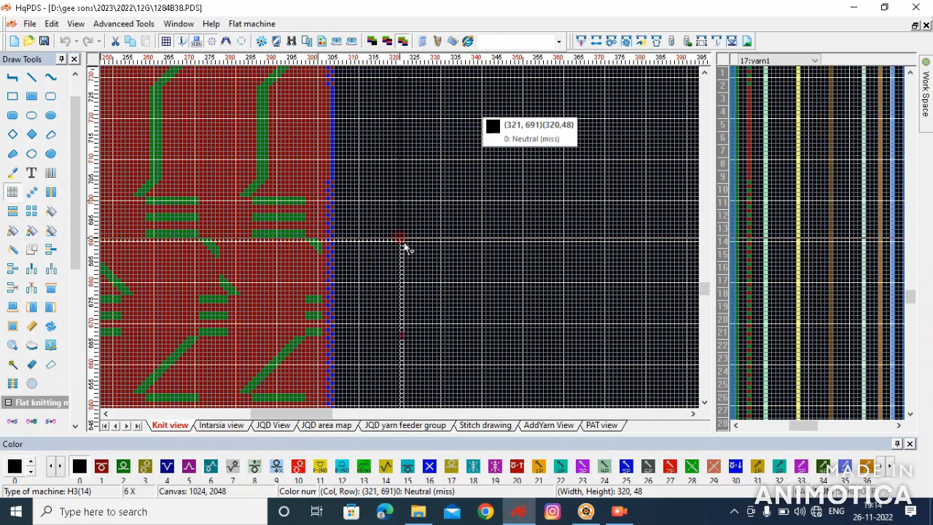
# Copy the selected 48-row repeat directly above itself, replacing the stretched motifs near the panel's top edge
pyautogui.click(263, 349)
pyautogui.scroll(1, 408, 244)
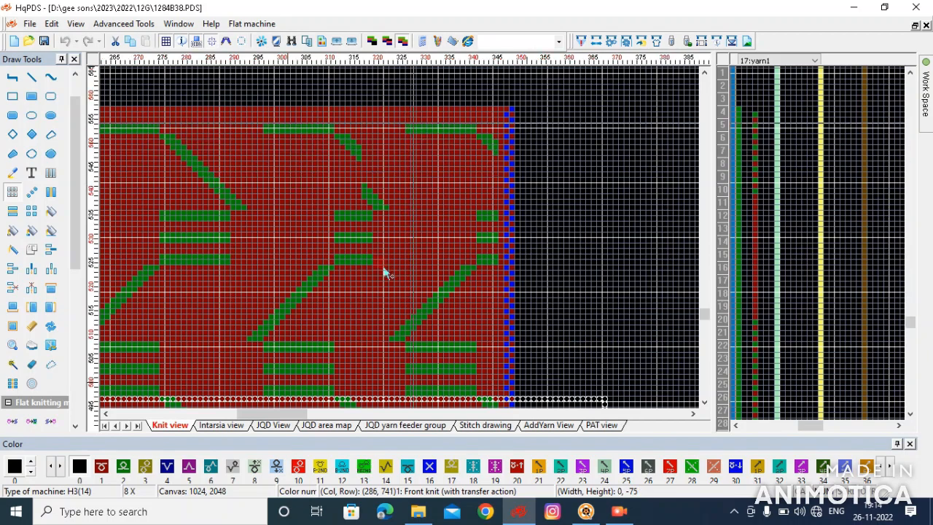
pyautogui.scroll(-1, 408, 292)
pyautogui.scroll(-1, 408, 252)
pyautogui.scroll(1, 417, 319)
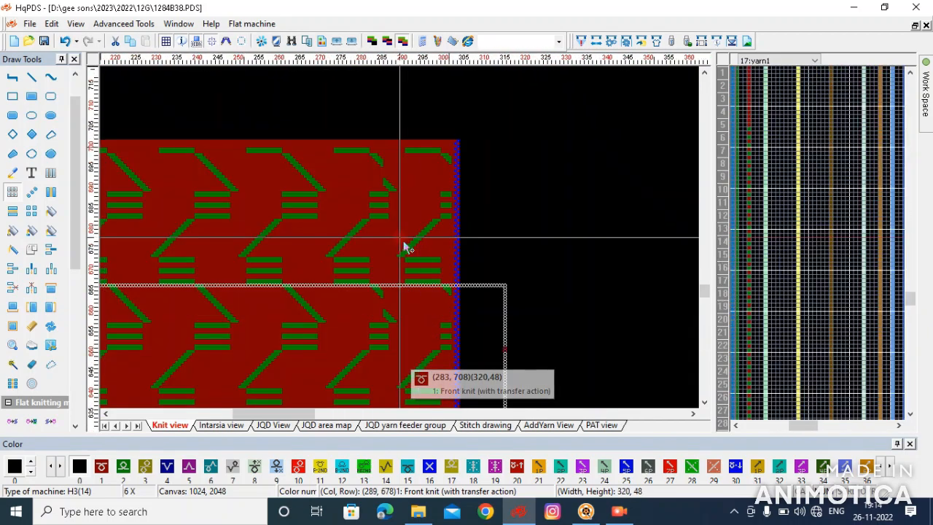
# Examine the motif alignment around the copied repeat and the side edge, and look over the panel down to the rib
pyautogui.scroll(-1, 430, 378)
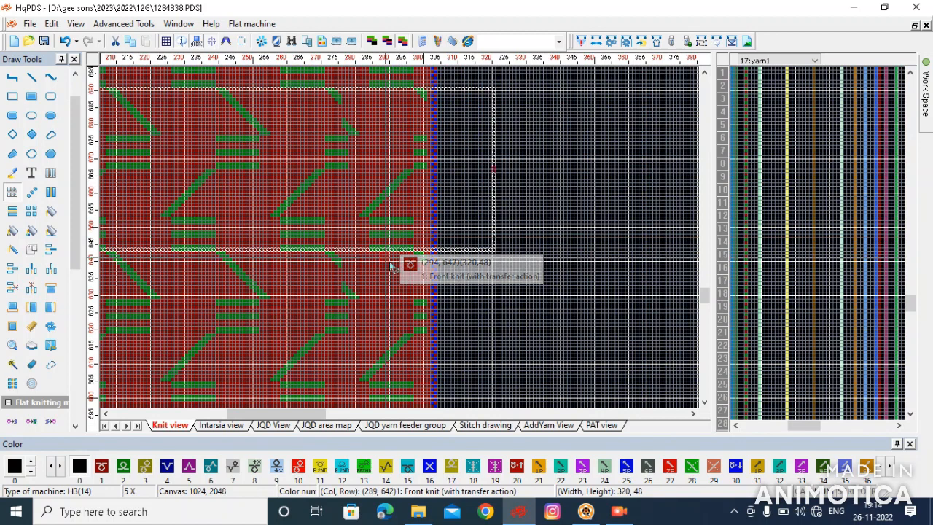
pyautogui.scroll(-1, 402, 250)
pyautogui.click(367, 148)
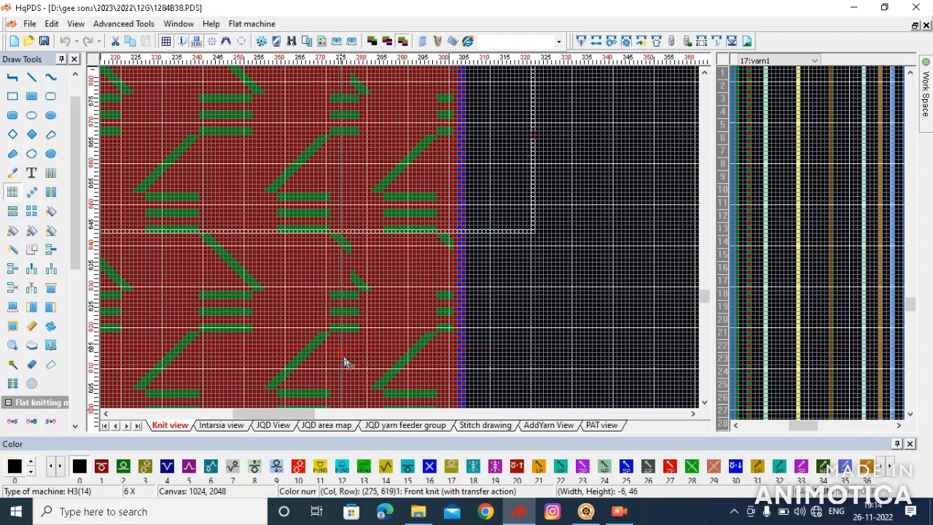
pyautogui.scroll(-1, 260, 402)
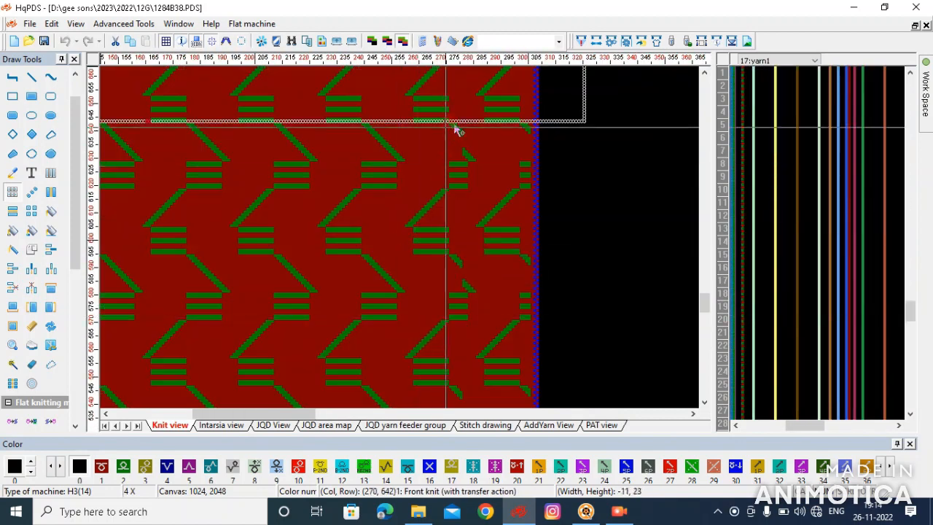
pyautogui.click(474, 192)
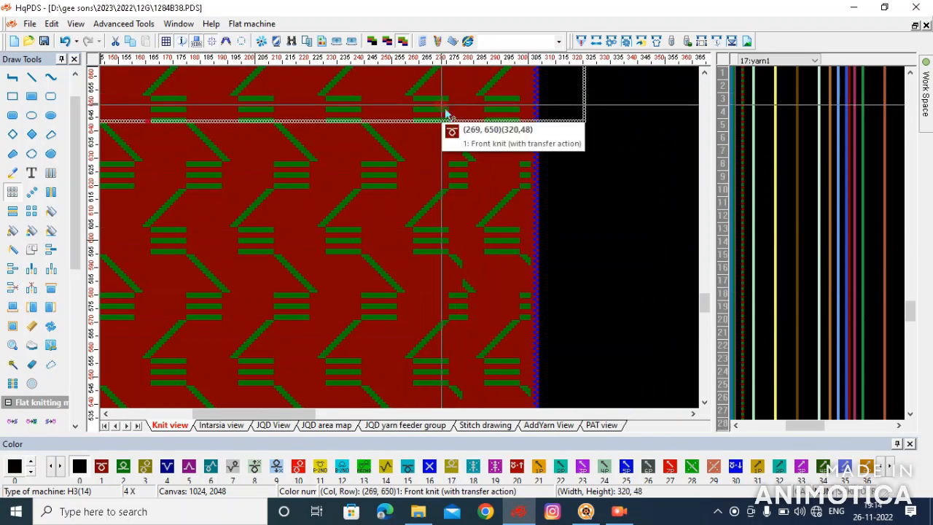
pyautogui.scroll(1, 408, 248)
pyautogui.click(421, 192)
pyautogui.moveTo(423, 365); pyautogui.dragTo(517, 233)
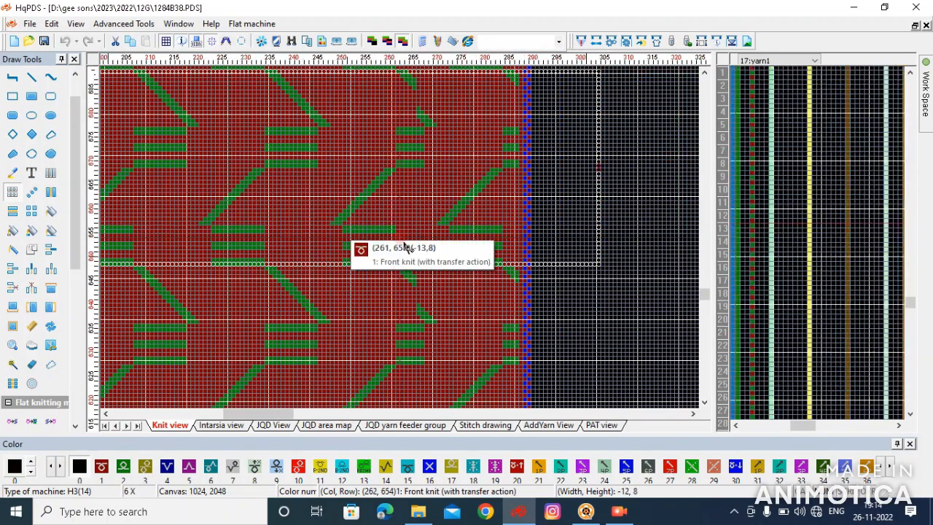
pyautogui.scroll(1, 403, 243)
pyautogui.scroll(-2, 406, 246)
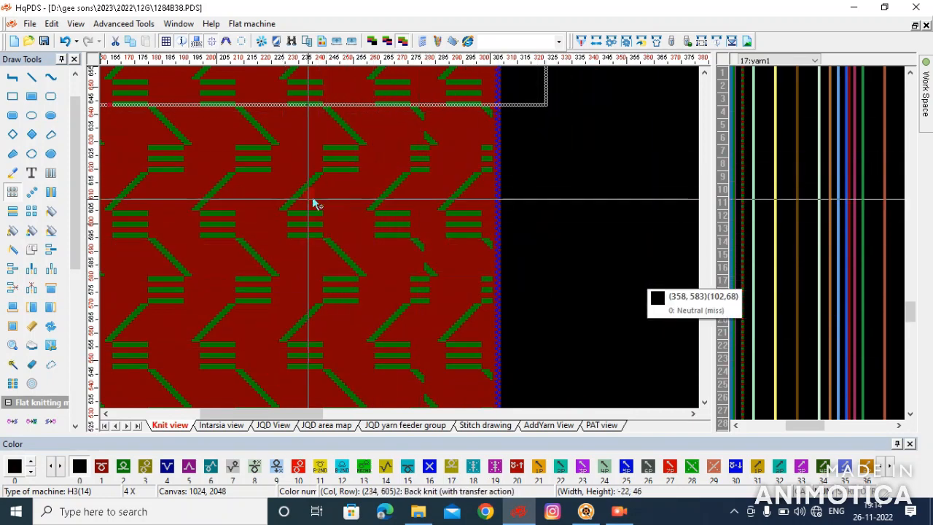
pyautogui.scroll(-2, 403, 247)
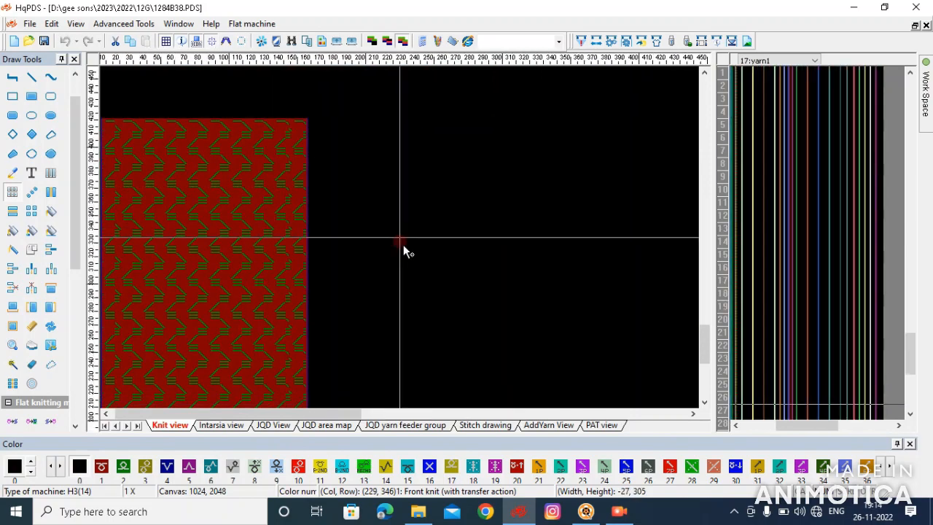
pyautogui.scroll(-3, 403, 248)
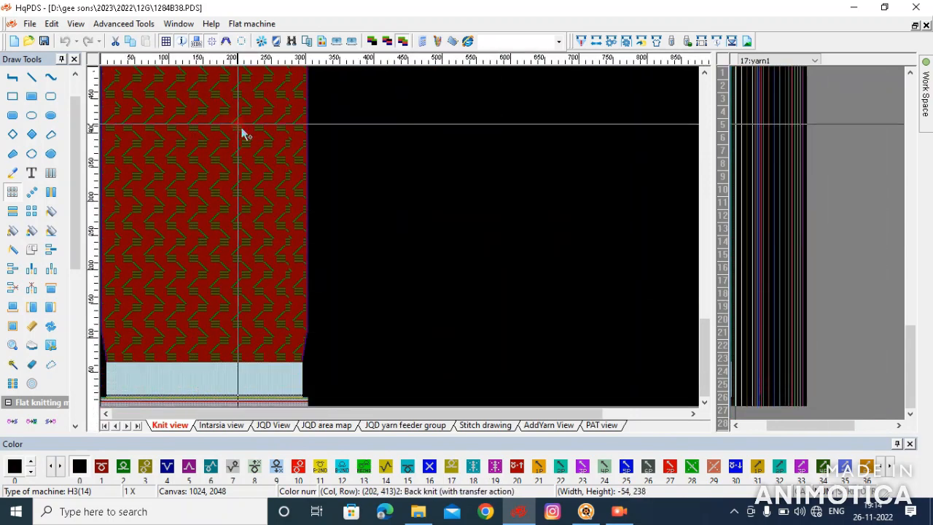
# Inspect the motif rows up to the top edge and replace the full-width selection with a block about 24 stitches by 7 rows
pyautogui.scroll(2, 362, 298)
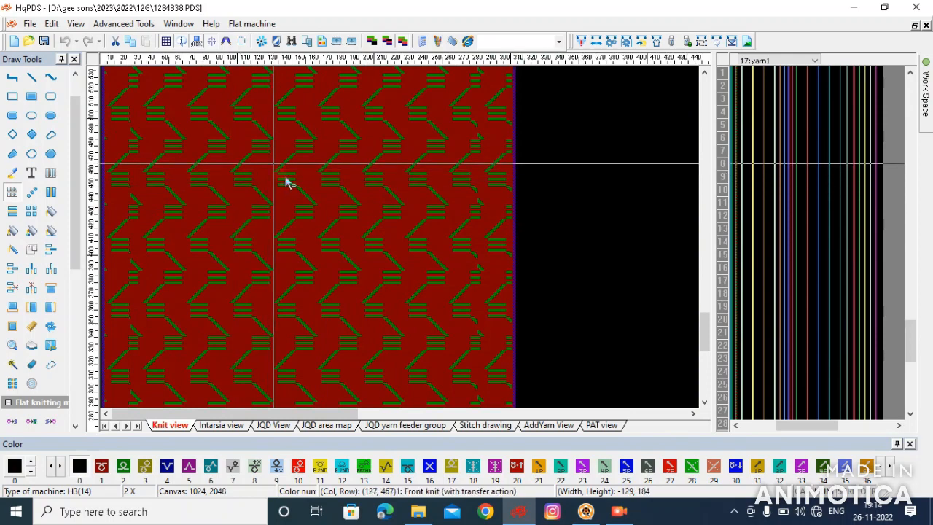
pyautogui.scroll(1, 304, 94)
pyautogui.scroll(-2, 400, 239)
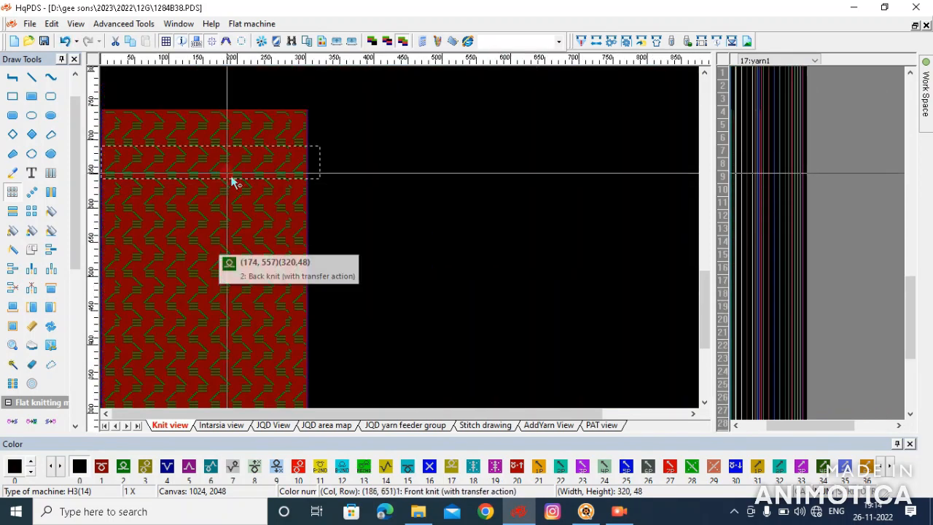
pyautogui.scroll(1, 202, 248)
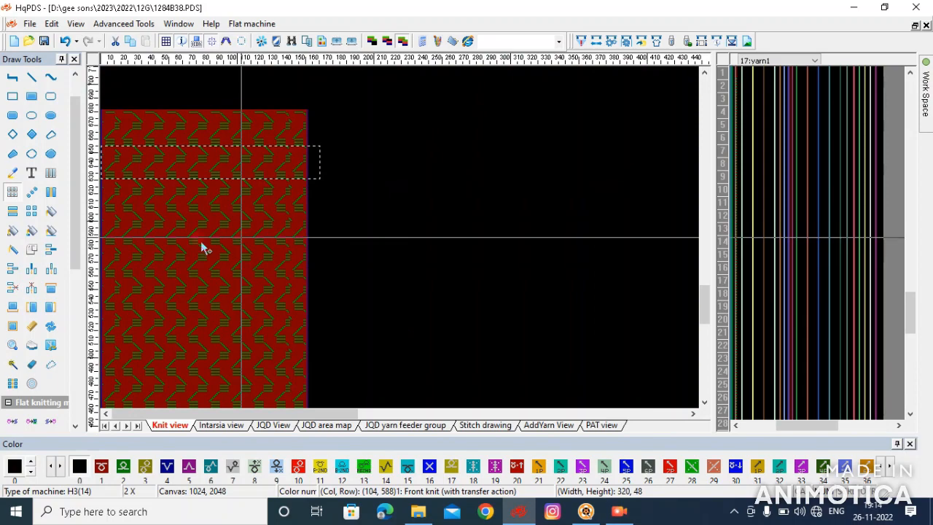
pyautogui.scroll(1, 202, 248)
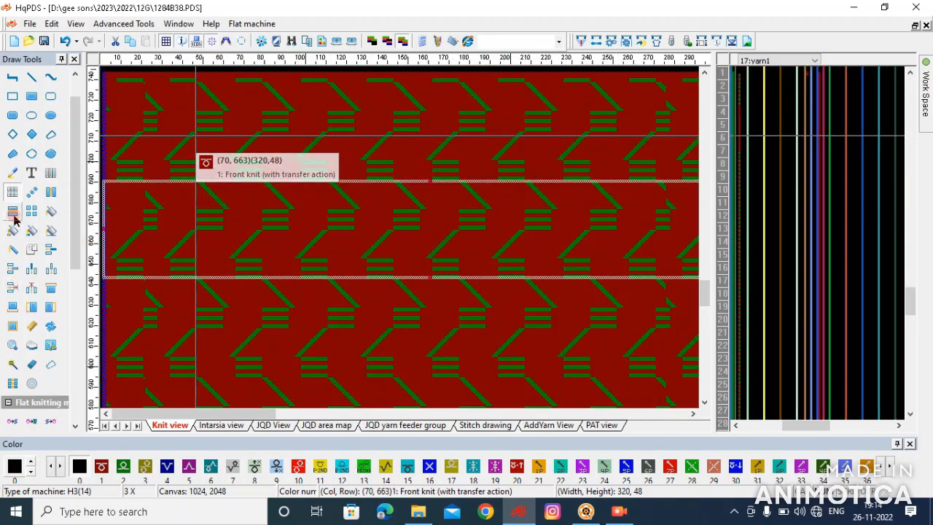
pyautogui.click(12, 193)
pyautogui.rightClick(231, 137)
pyautogui.moveTo(231, 138); pyautogui.dragTo(279, 126)
pyautogui.scroll(-1, 278, 126)
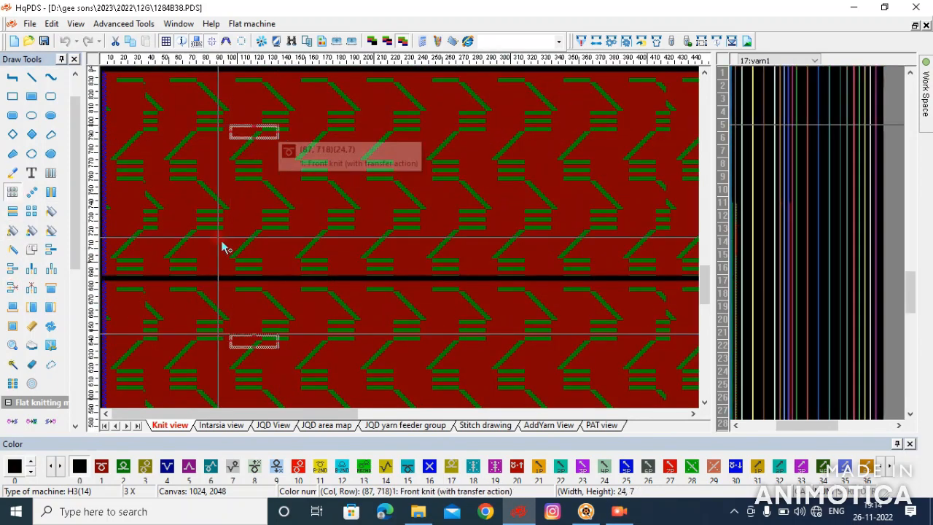
# Box-select one complete motif repeat, 32 stitches by 48 rows, starting at the lower corner of a three-bar group
pyautogui.scroll(3, 270, 319)
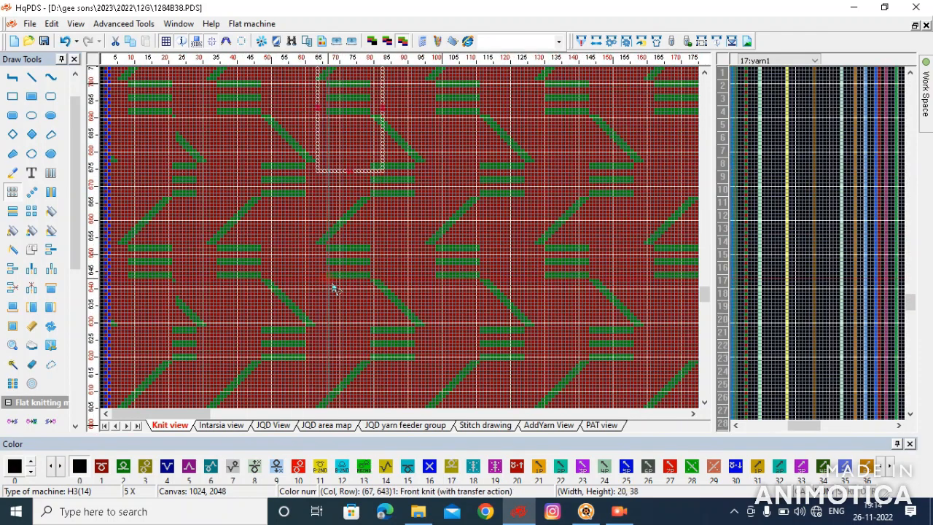
pyautogui.click(328, 277)
pyautogui.scroll(2, 406, 177)
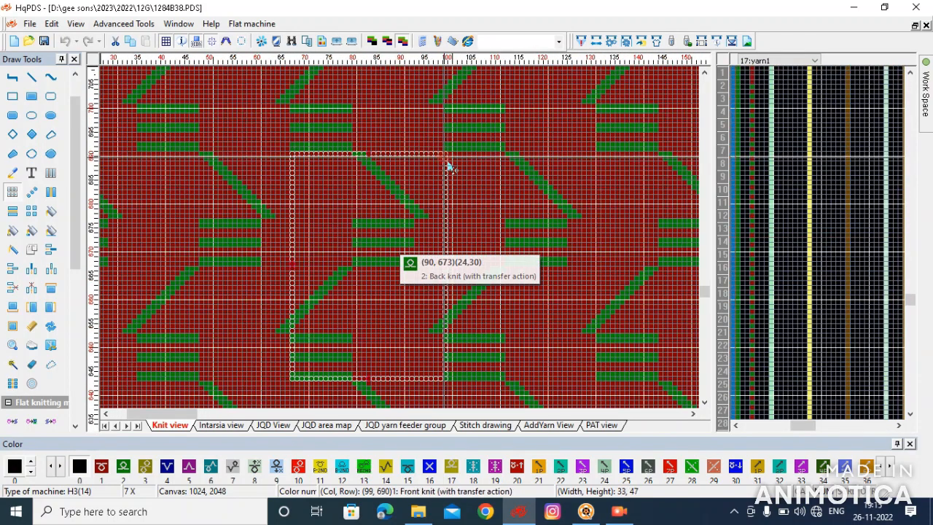
pyautogui.click(422, 215)
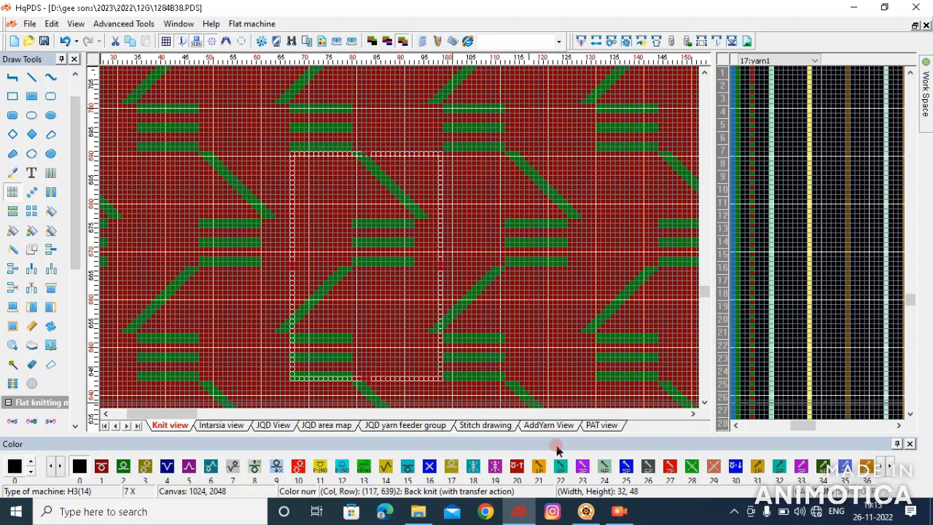
# Clear the selection, mark another 32 by 48 block offset from the first to check the repeat size, and clear it again
pyautogui.moveTo(619, 511)
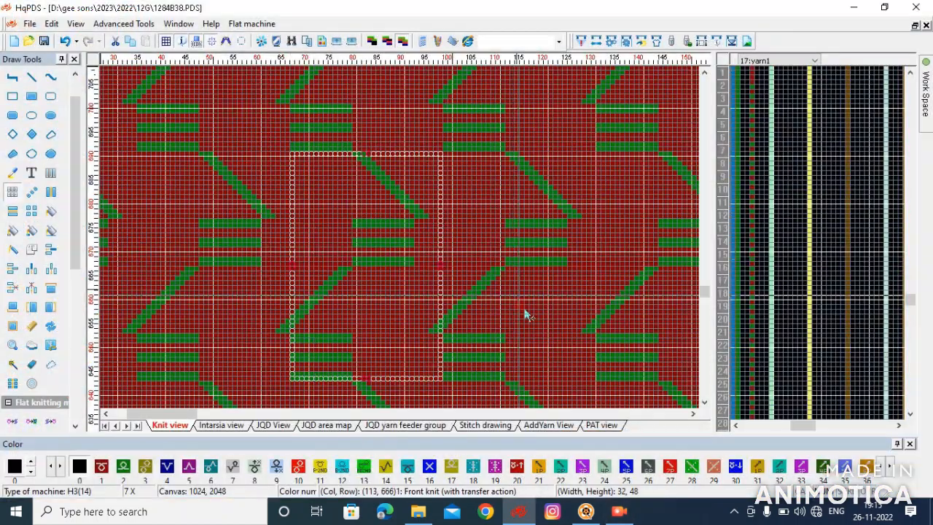
pyautogui.click(303, 138)
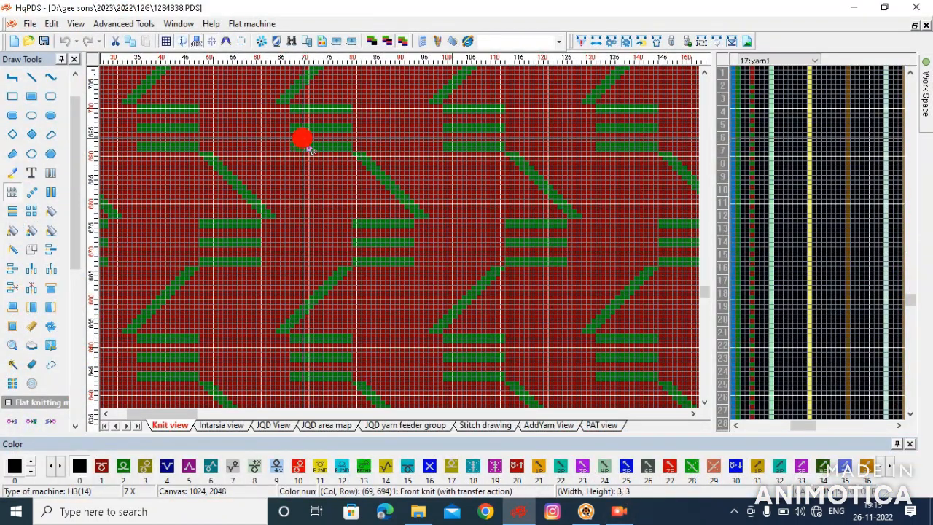
pyautogui.moveTo(248, 373); pyautogui.dragTo(375, 172)
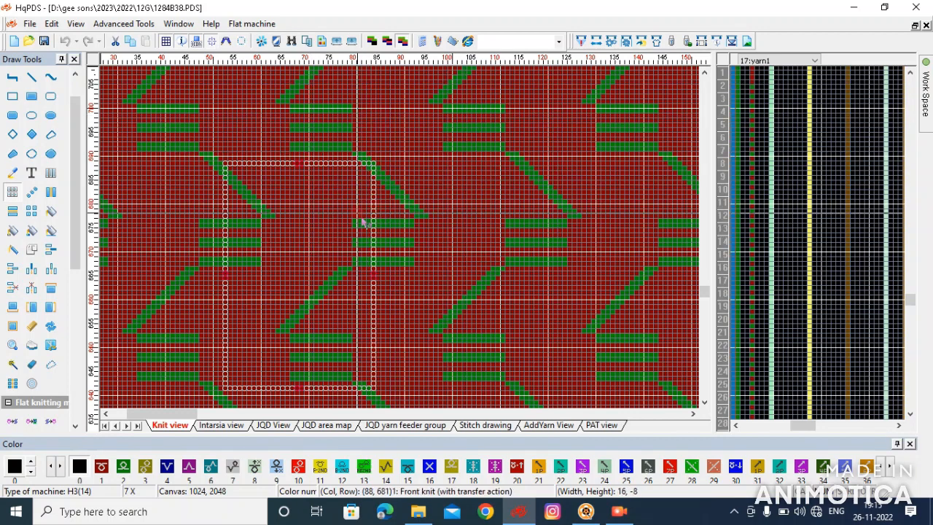
pyautogui.scroll(-5, 328, 233)
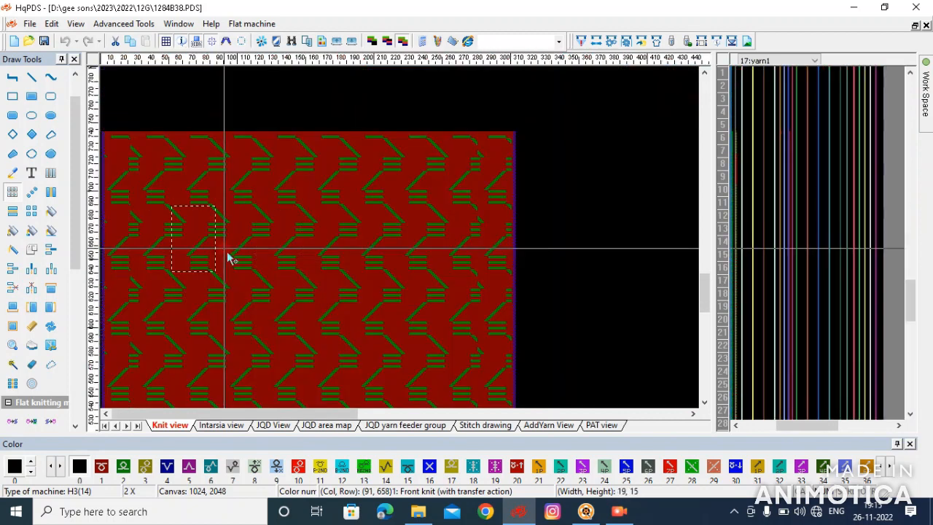
pyautogui.click(194, 245)
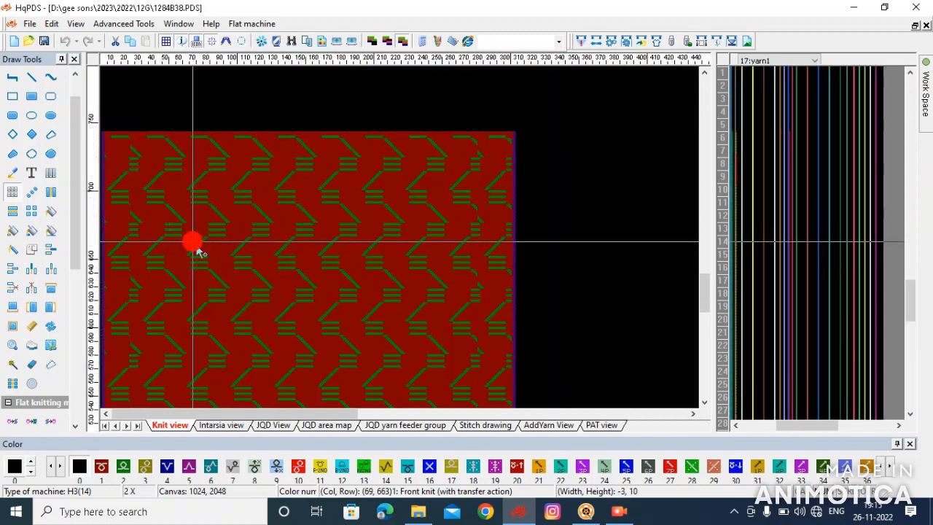
pyautogui.moveTo(196, 233)
pyautogui.mouseDown()
pyautogui.moveTo(379, 185)
pyautogui.moveTo(668, 76)
pyautogui.moveTo(560, 83)
pyautogui.moveTo(209, 277)
pyautogui.moveTo(182, 266)
pyautogui.moveTo(190, 259)
pyautogui.moveTo(203, 284)
pyautogui.mouseUp()
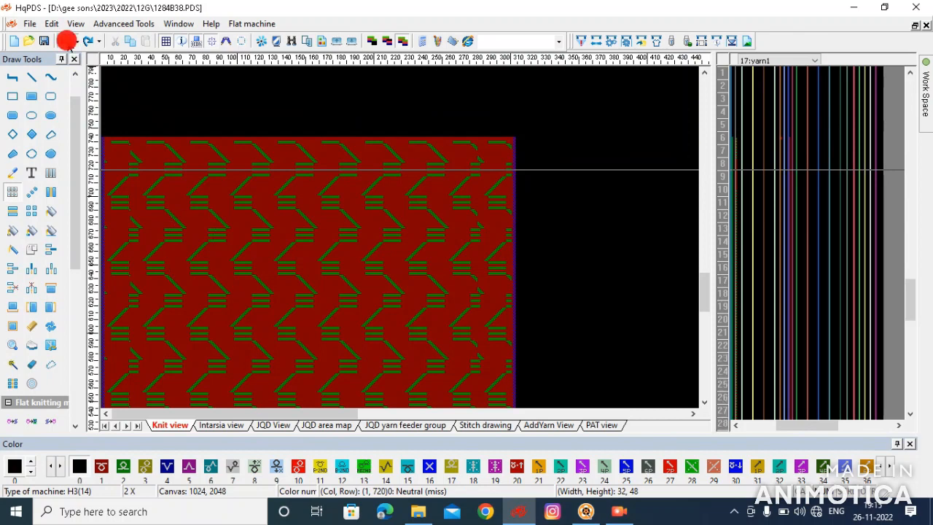
# Undo the copied 48-row repeat, the row insertion near the top edge and the side column deletions
pyautogui.click(66, 41)
pyautogui.click(67, 41)
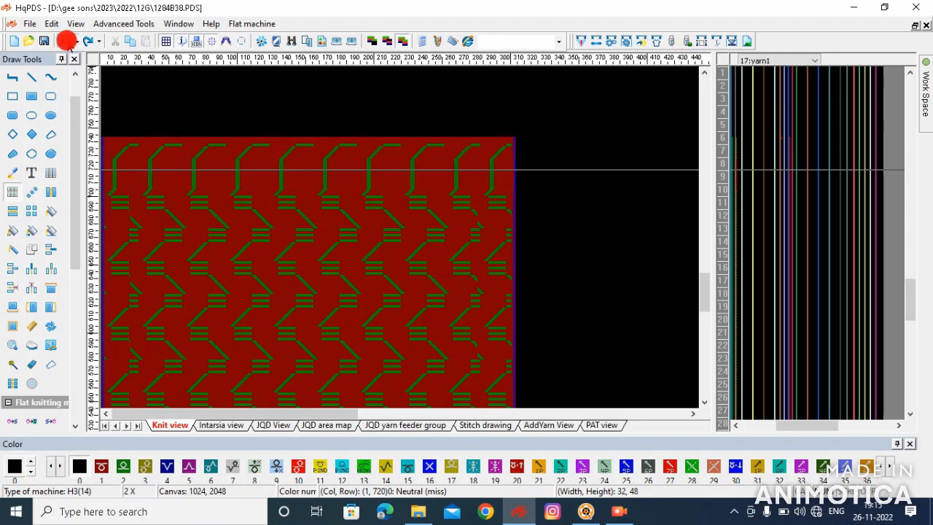
pyautogui.click(66, 41)
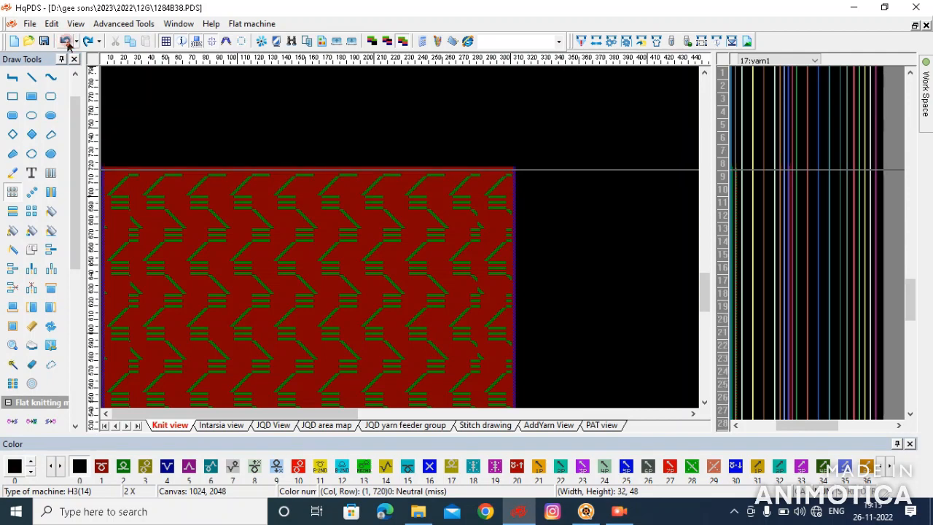
pyautogui.click(68, 44)
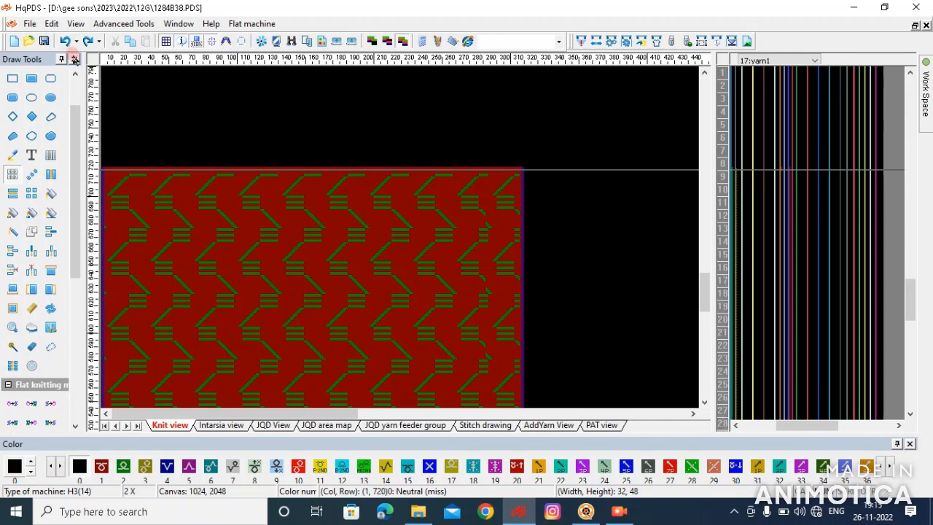
pyautogui.click(66, 41)
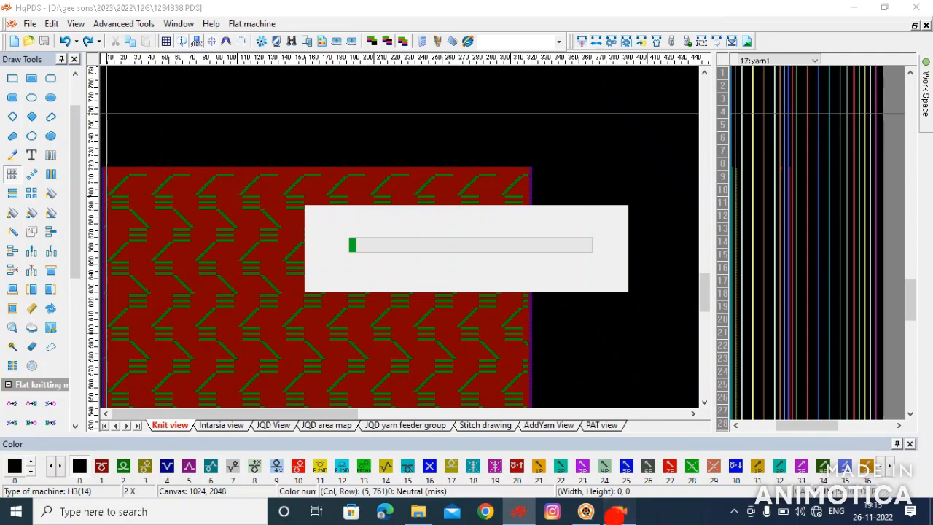
pyautogui.click(618, 511)
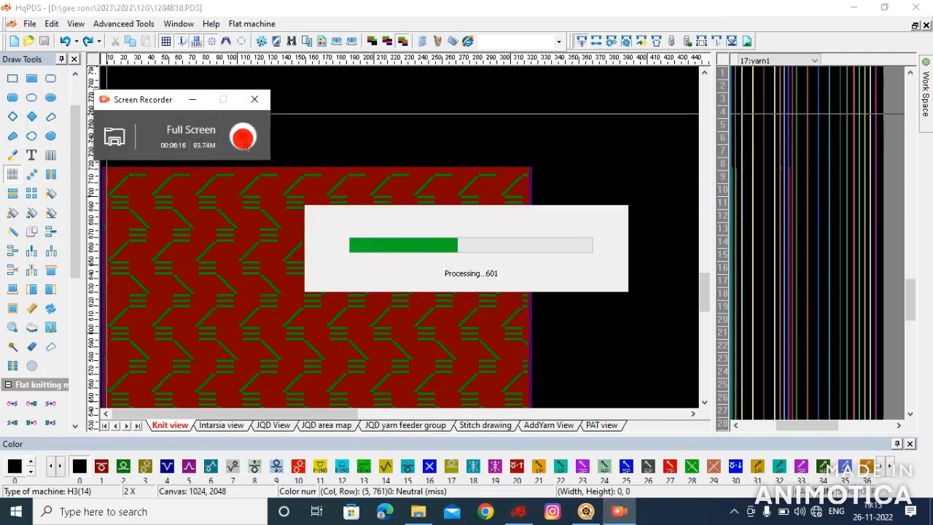